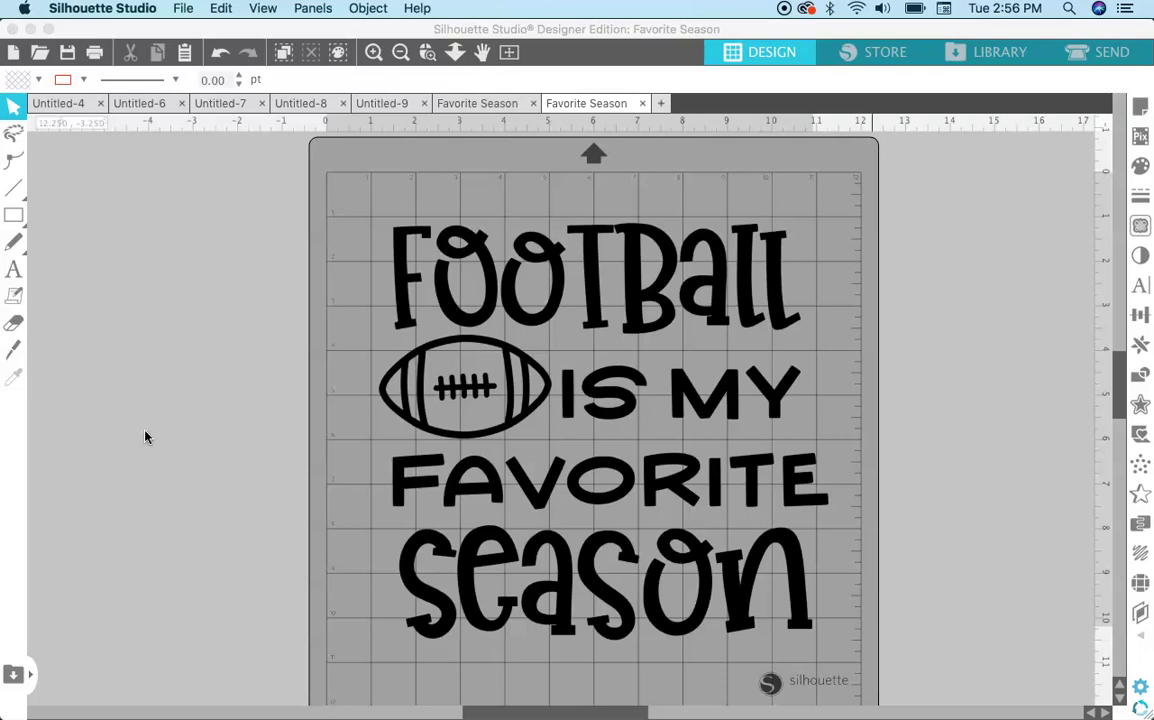
- Switch to the first Favorite Season document, which shows the design as thin outlines
left_click(477, 103)
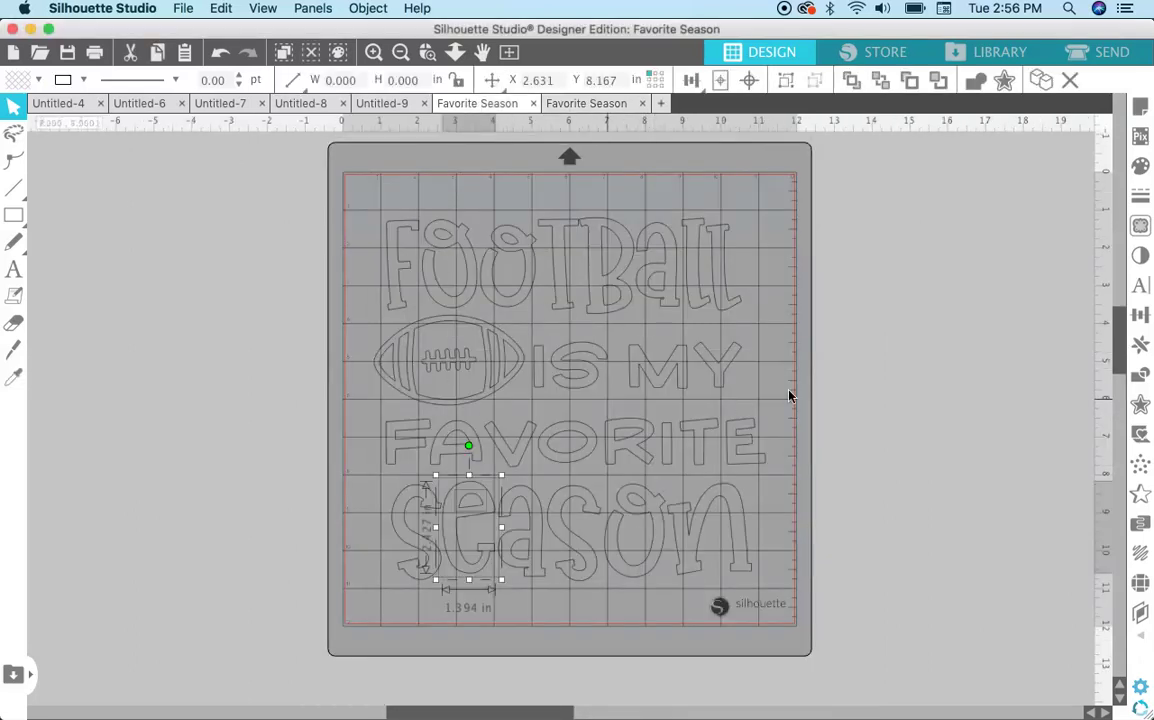
left_click(832, 404)
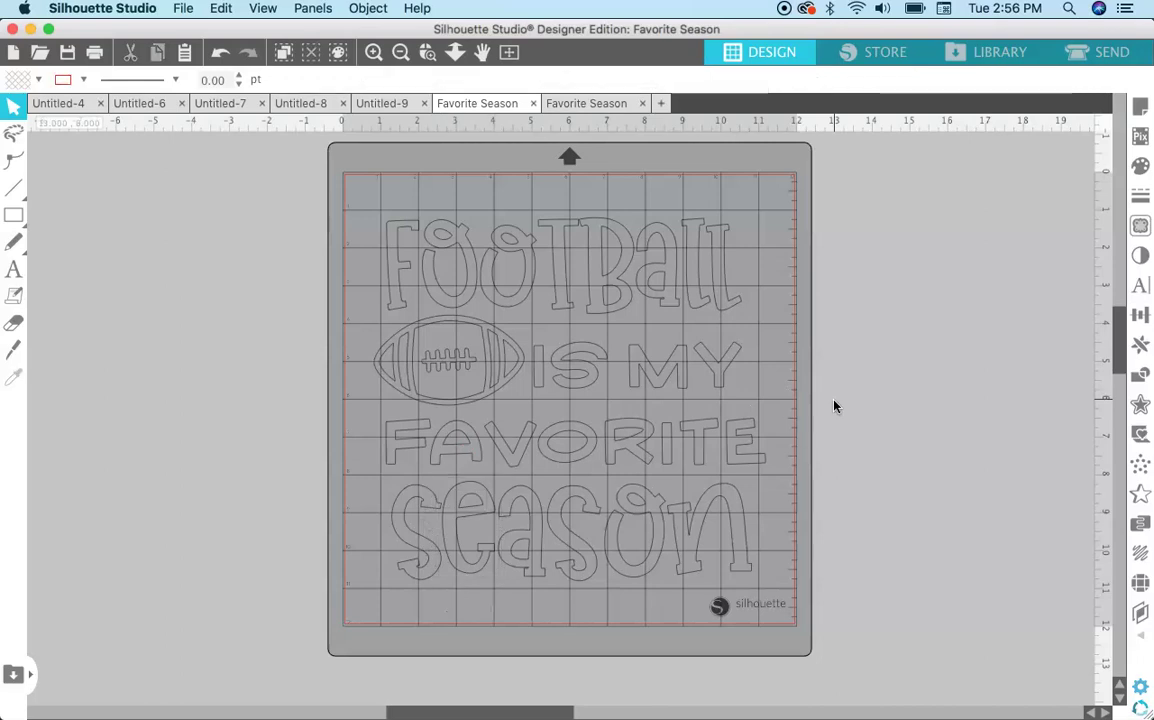
left_click(560, 104)
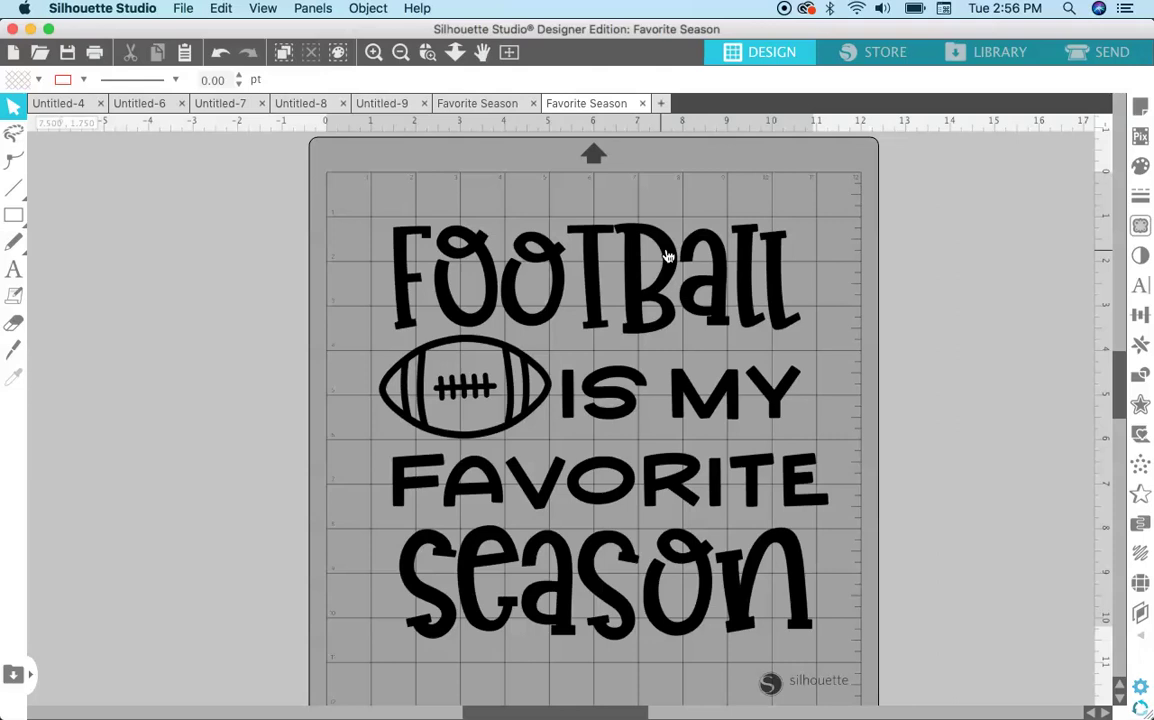
left_click(472, 104)
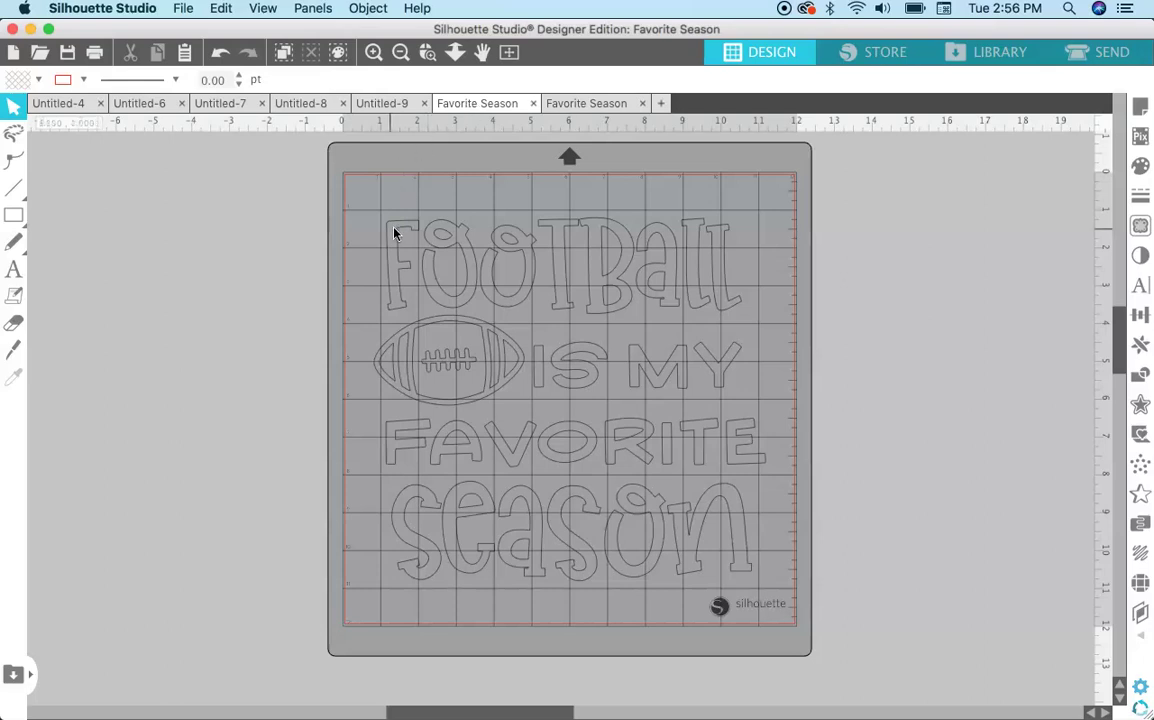
key("super+plus")
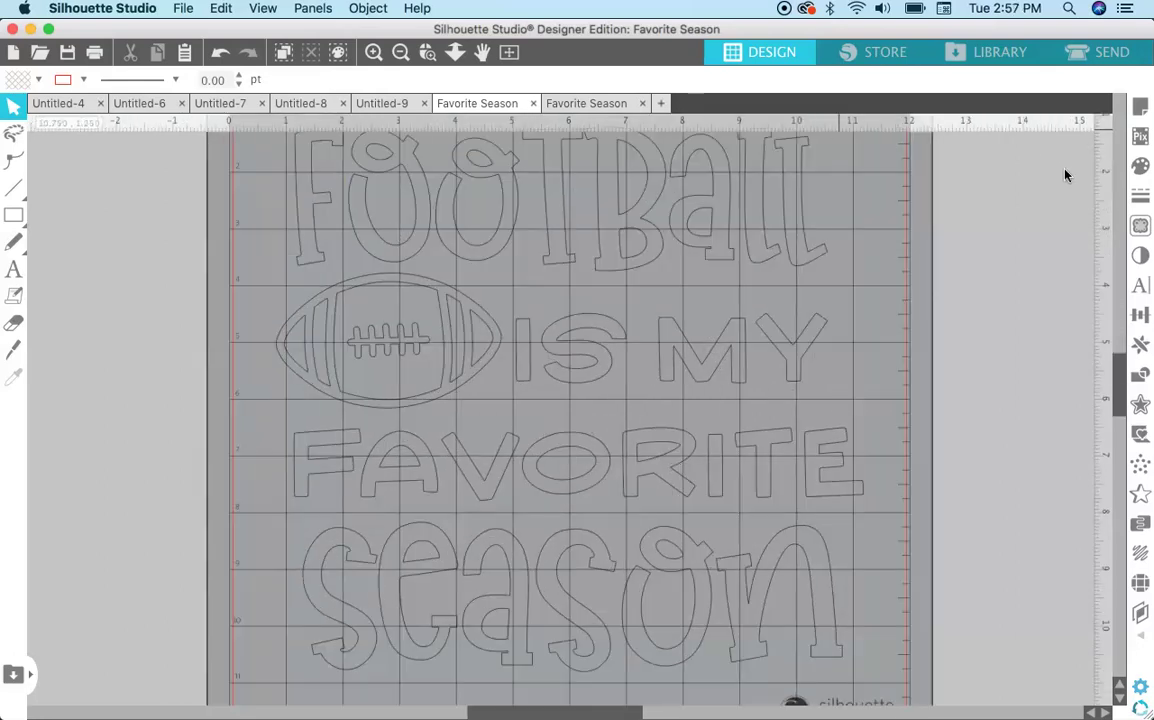
scroll(1005, 320, "up", 5)
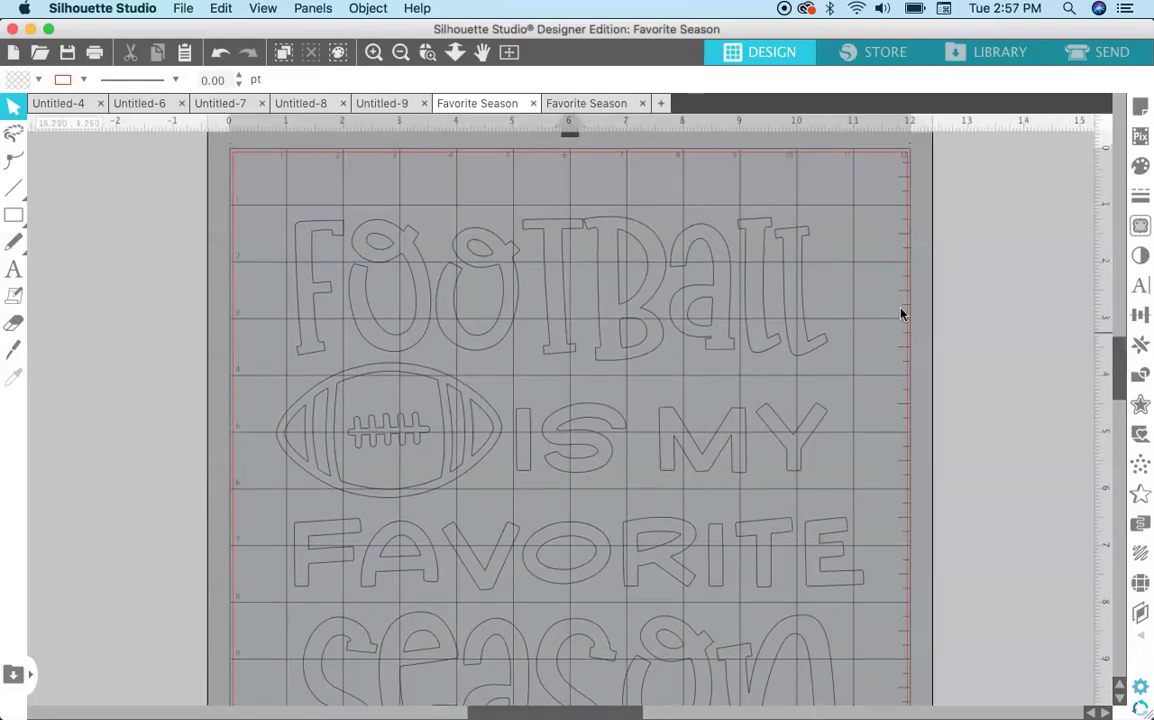
left_click(425, 265)
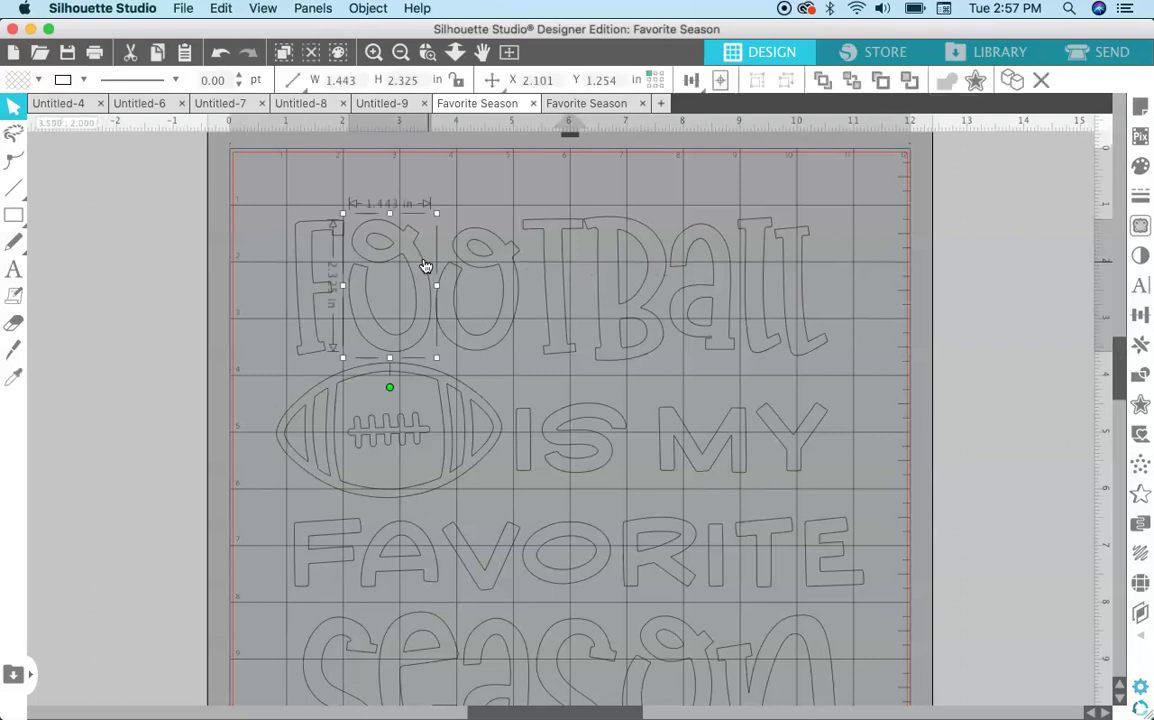
key("Up")
key("Up")
key("Up")
key("Up")
key("Up")
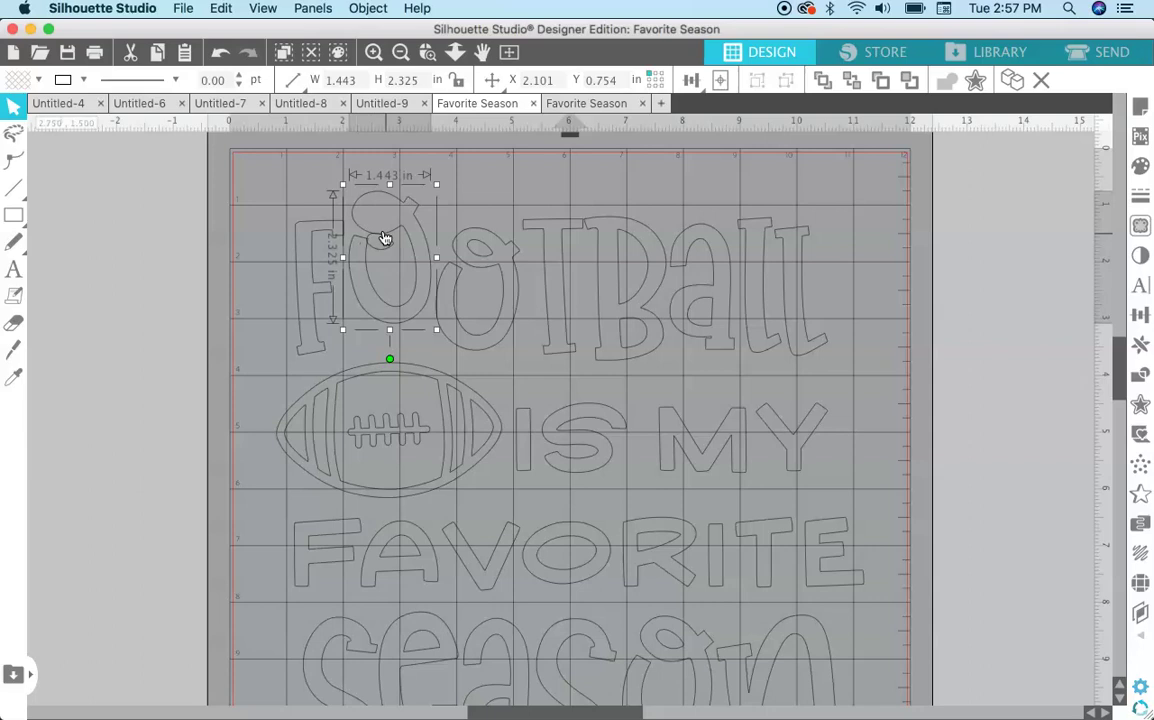
key("Down")
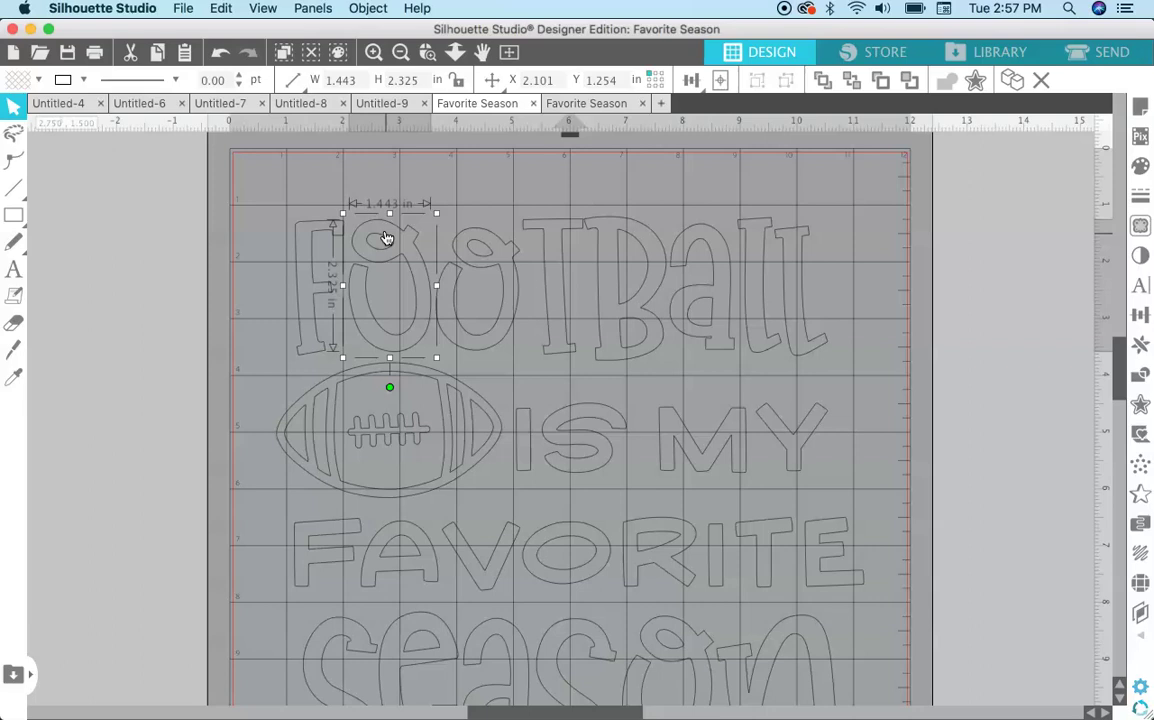
left_click(482, 193)
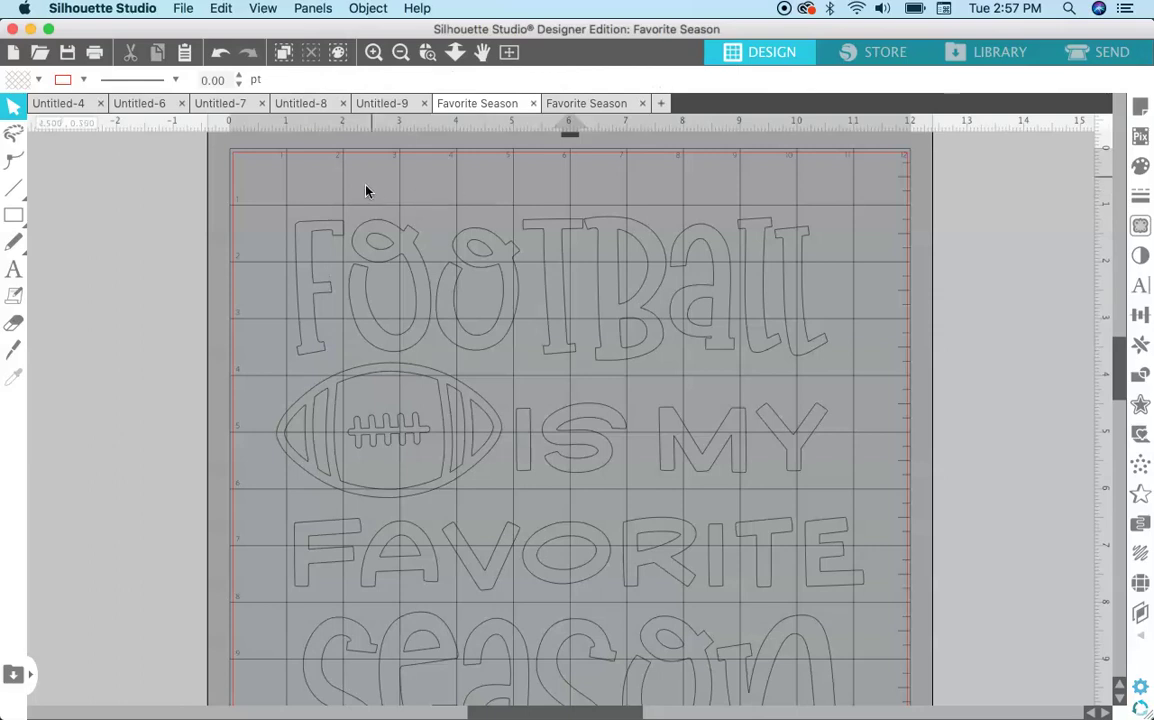
- Select the pieces of the first o in Football and make them a compound path
left_click(389, 240)
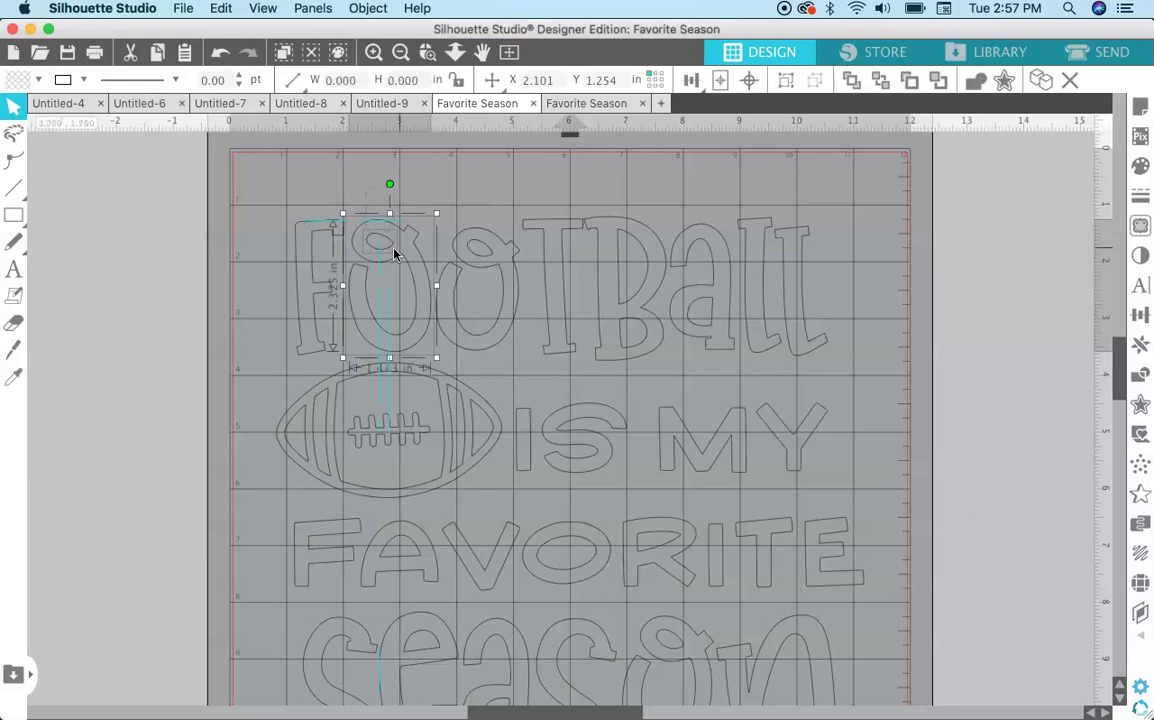
left_click(443, 205)
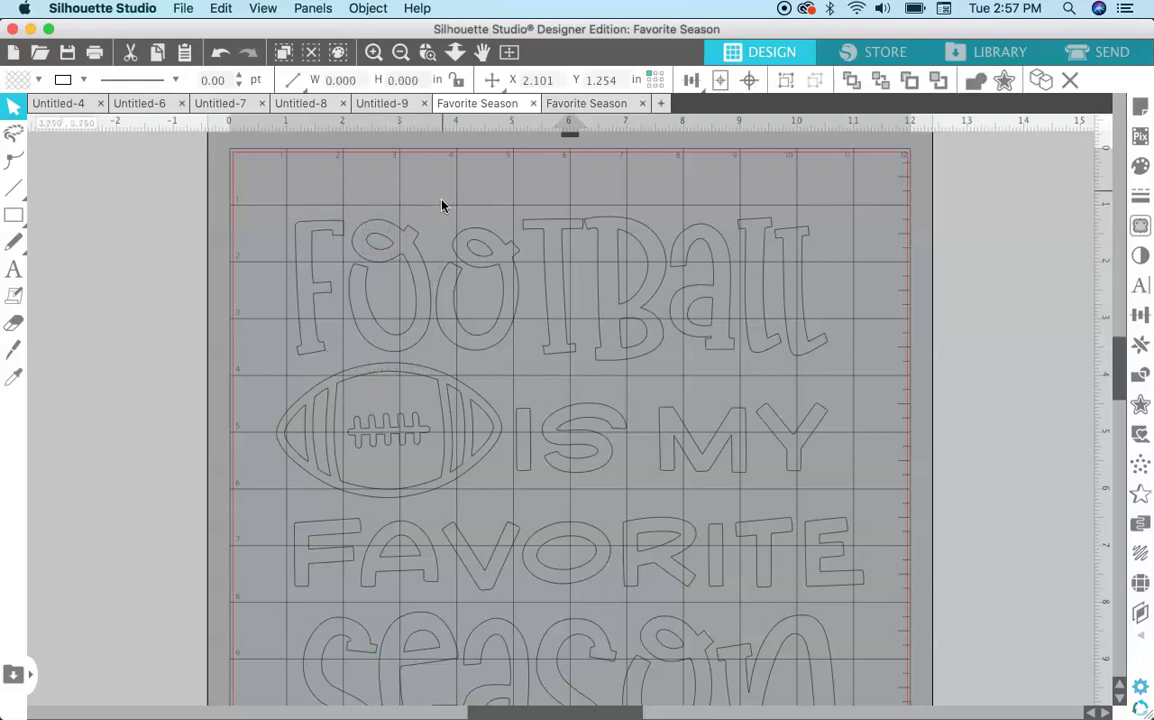
left_click(395, 245)
key("super+z")
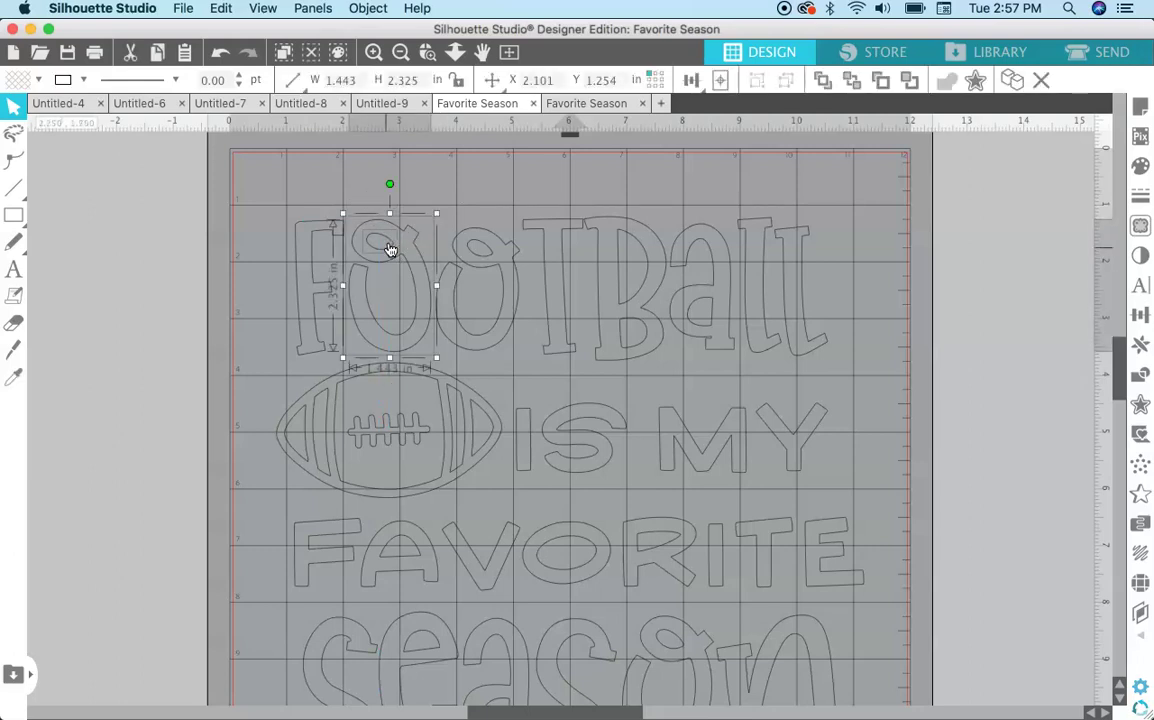
left_click(368, 8)
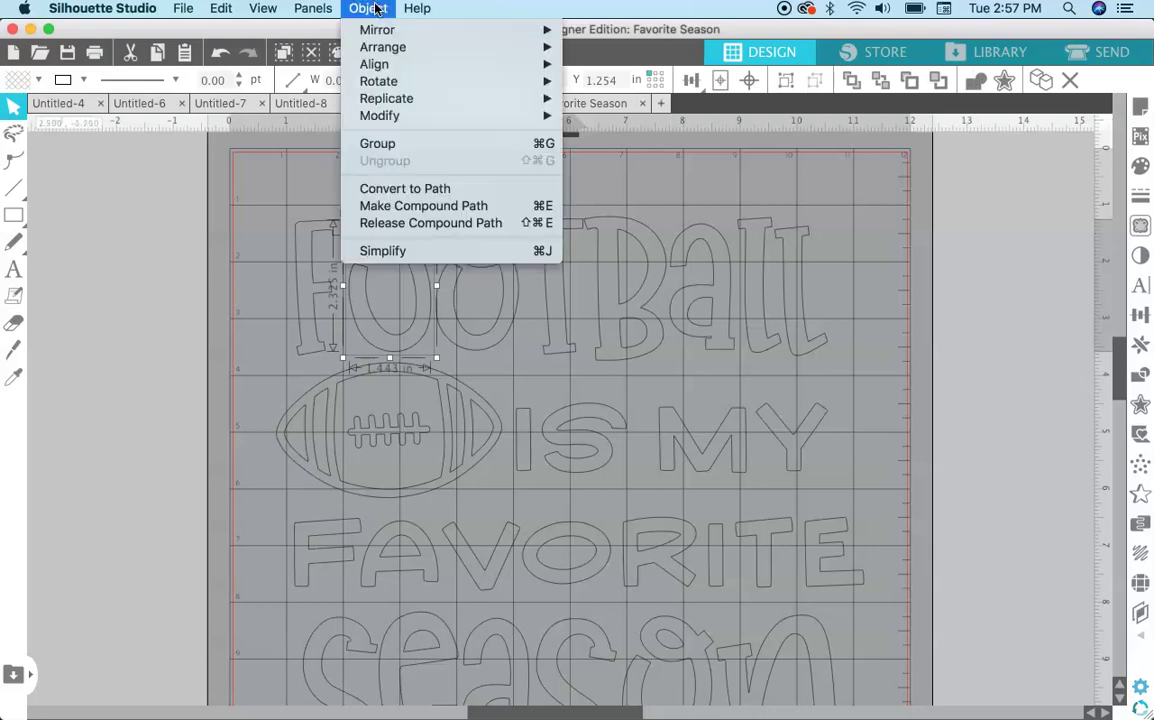
left_click(546, 213)
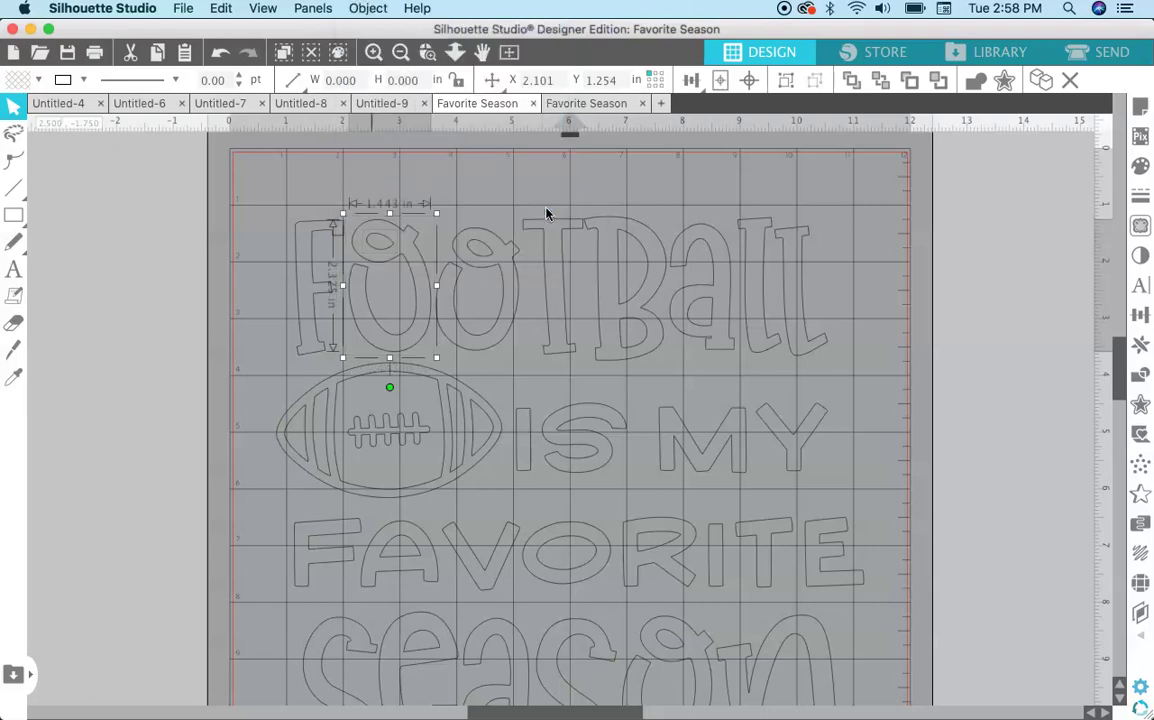
- Nudge the o up and back down to test the compound path, then deselect it
left_click(408, 235)
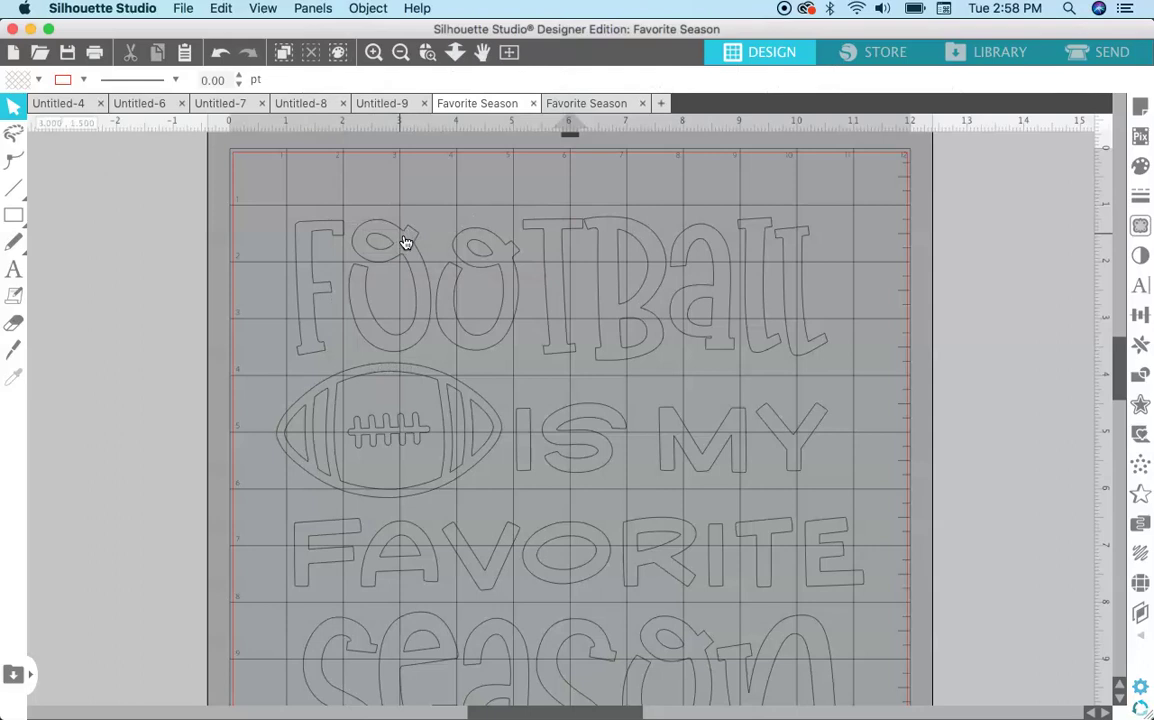
left_click(406, 243)
key("Up")
key("Up")
key("Up")
key("Up")
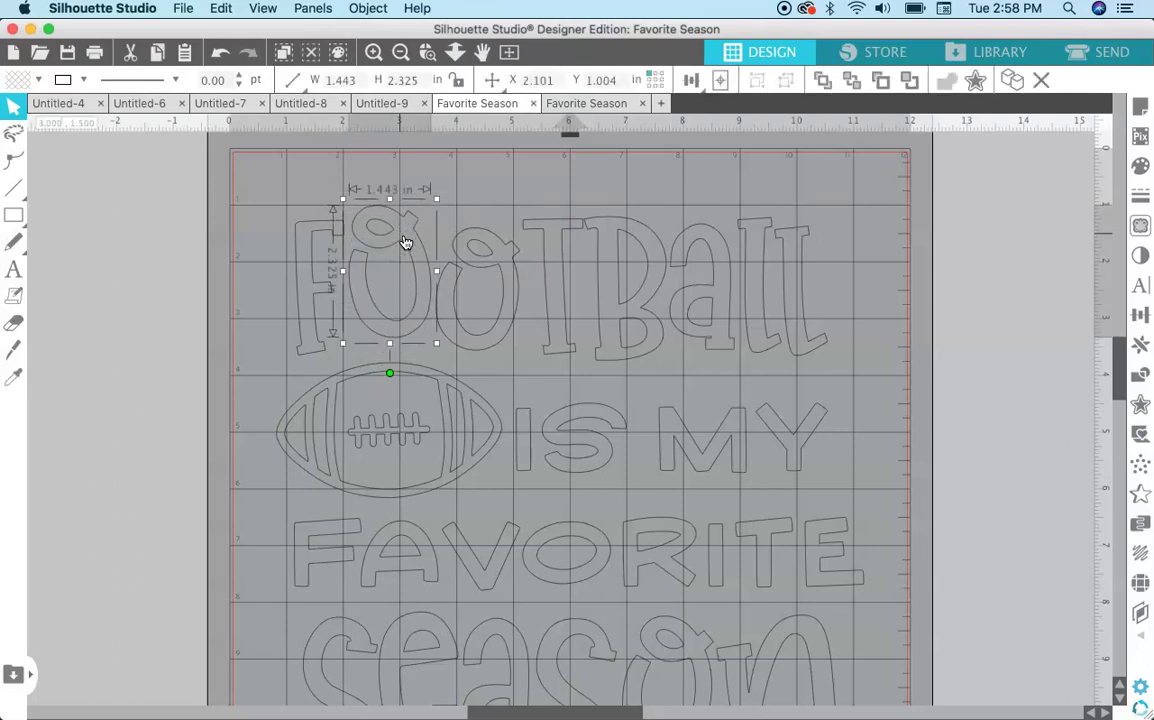
key("Down")
key("Down")
key("Down")
key("Down")
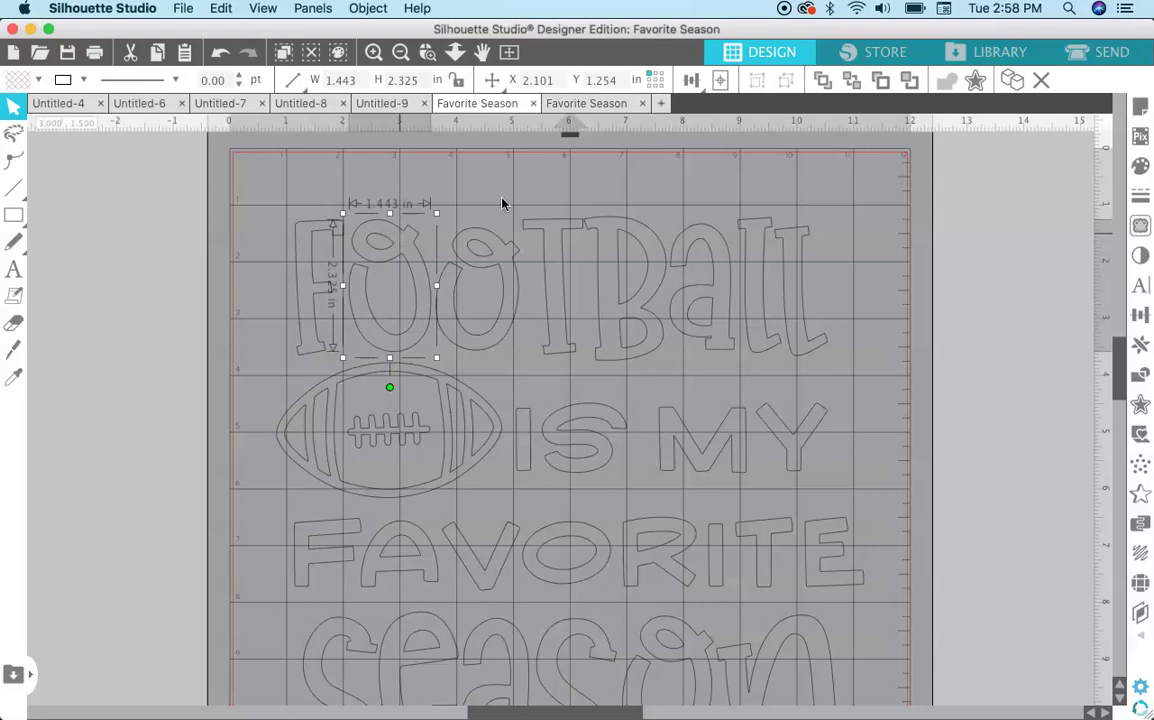
left_click(544, 184)
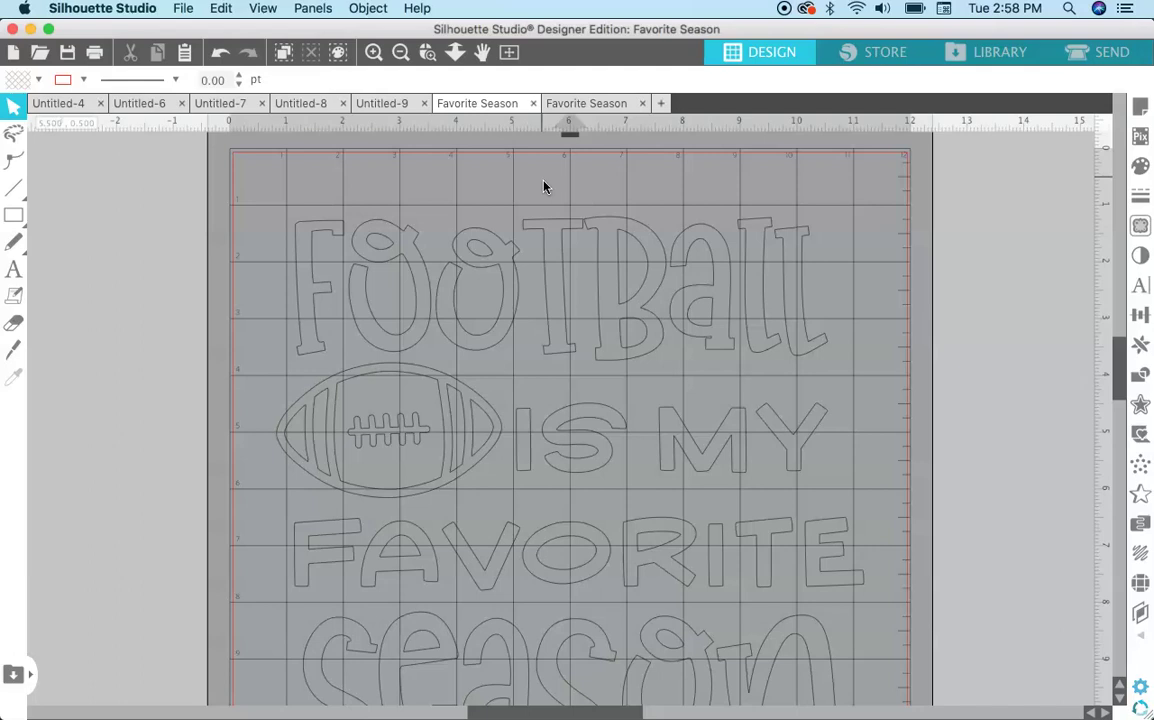
left_click(1094, 55)
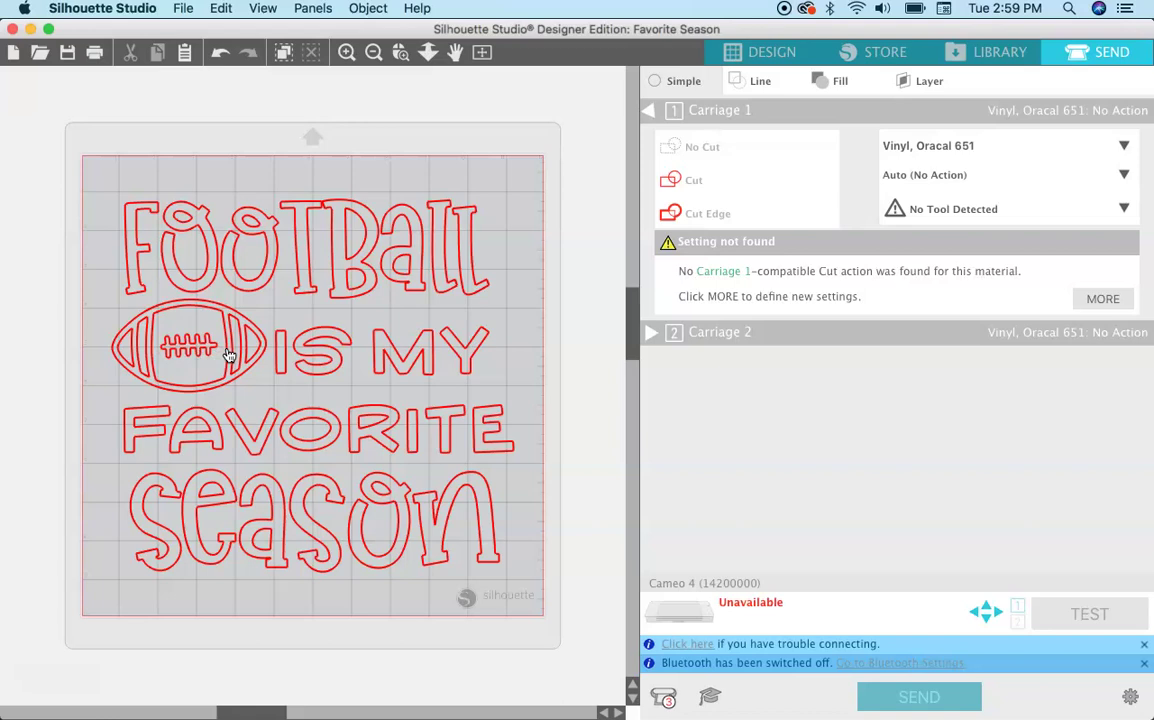
left_click(752, 51)
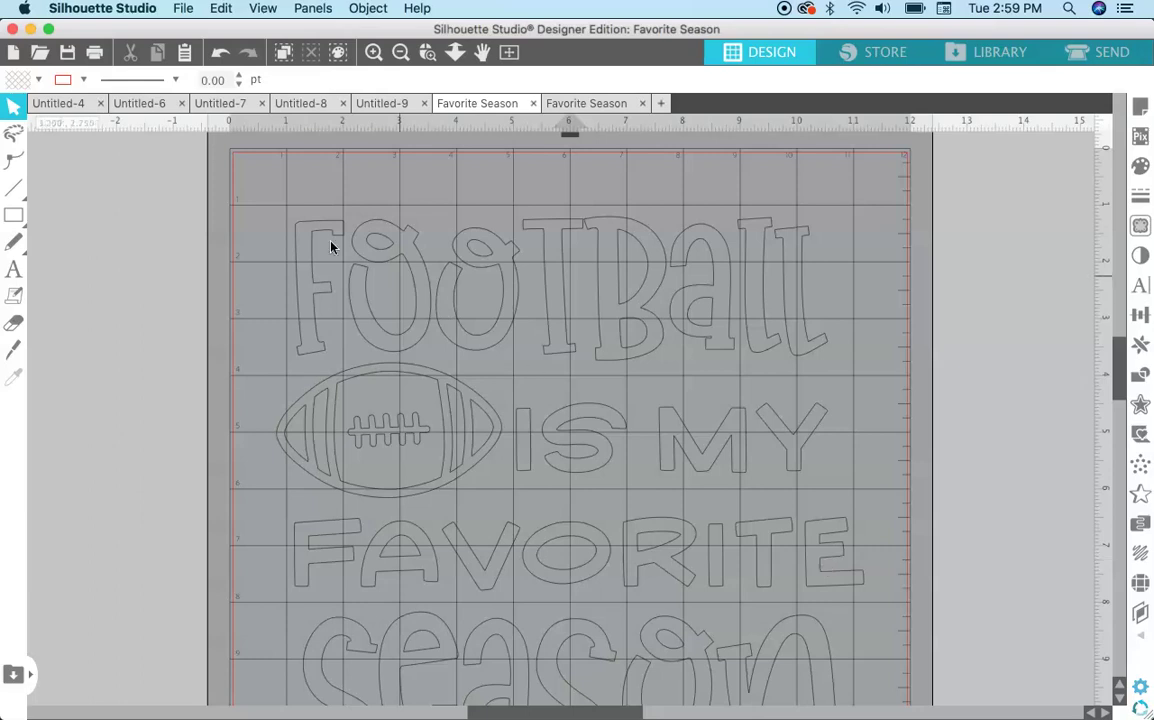
- Marquee-select and combine the Football, Season and FAVORITE words into compound shapes
left_click_drag(483, 285, 838, 273)
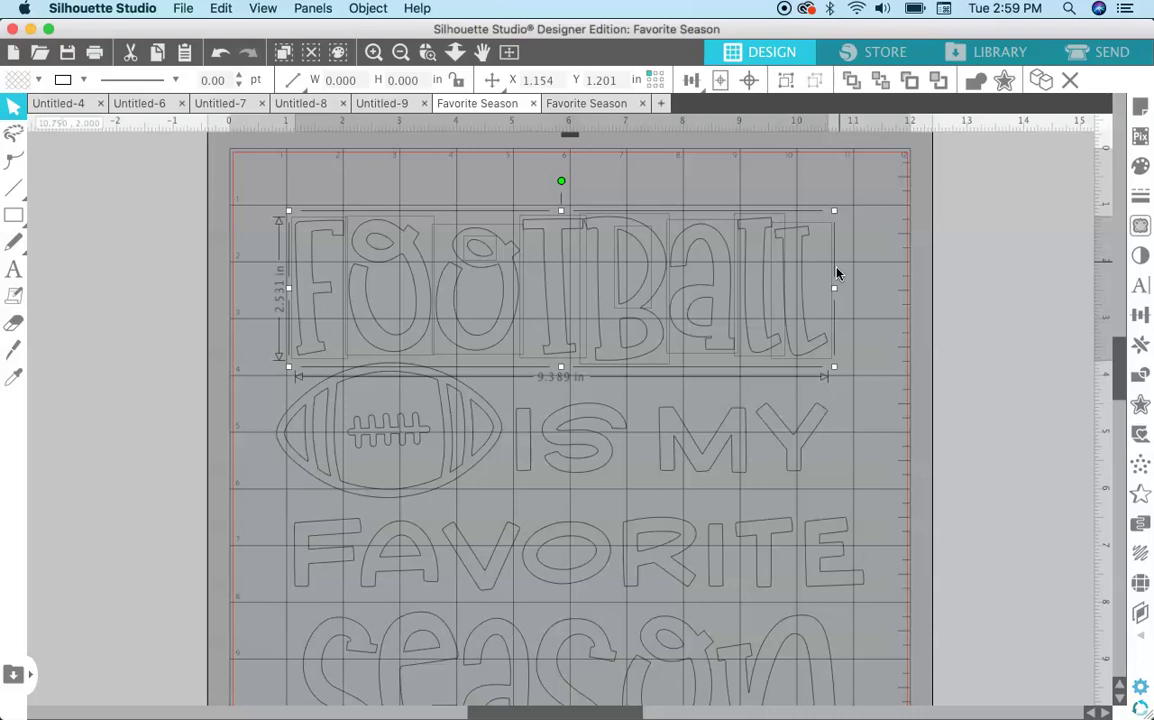
key("super+g")
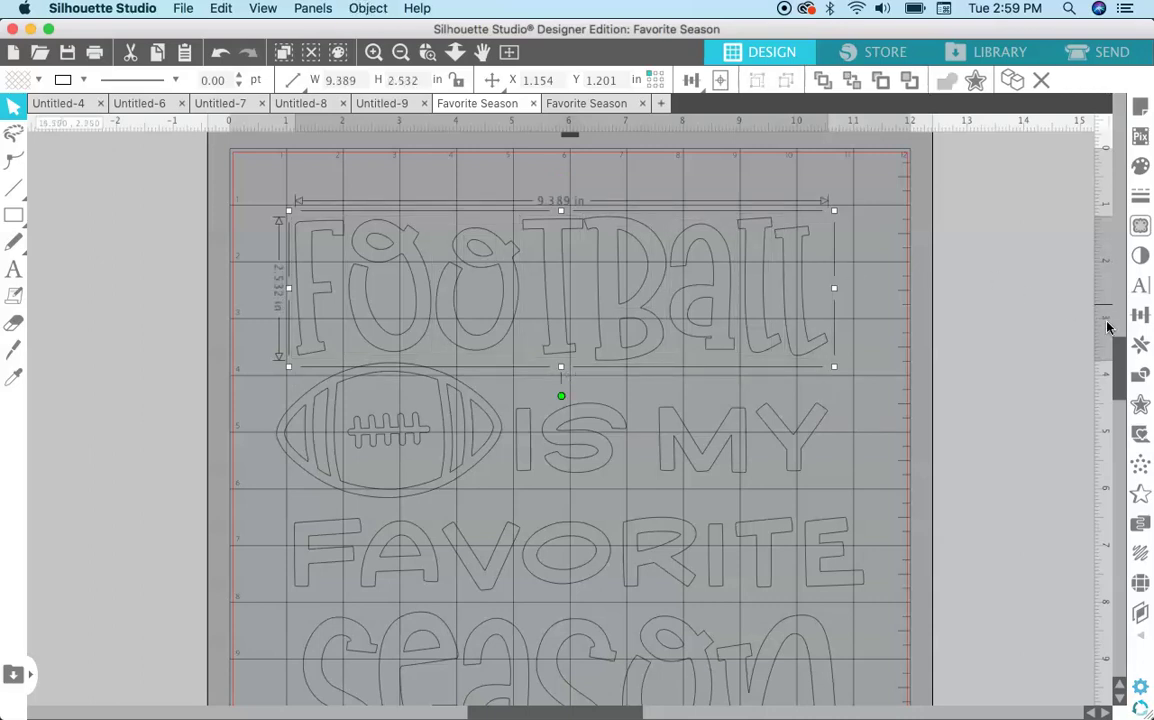
scroll(1116, 345, "down", 3)
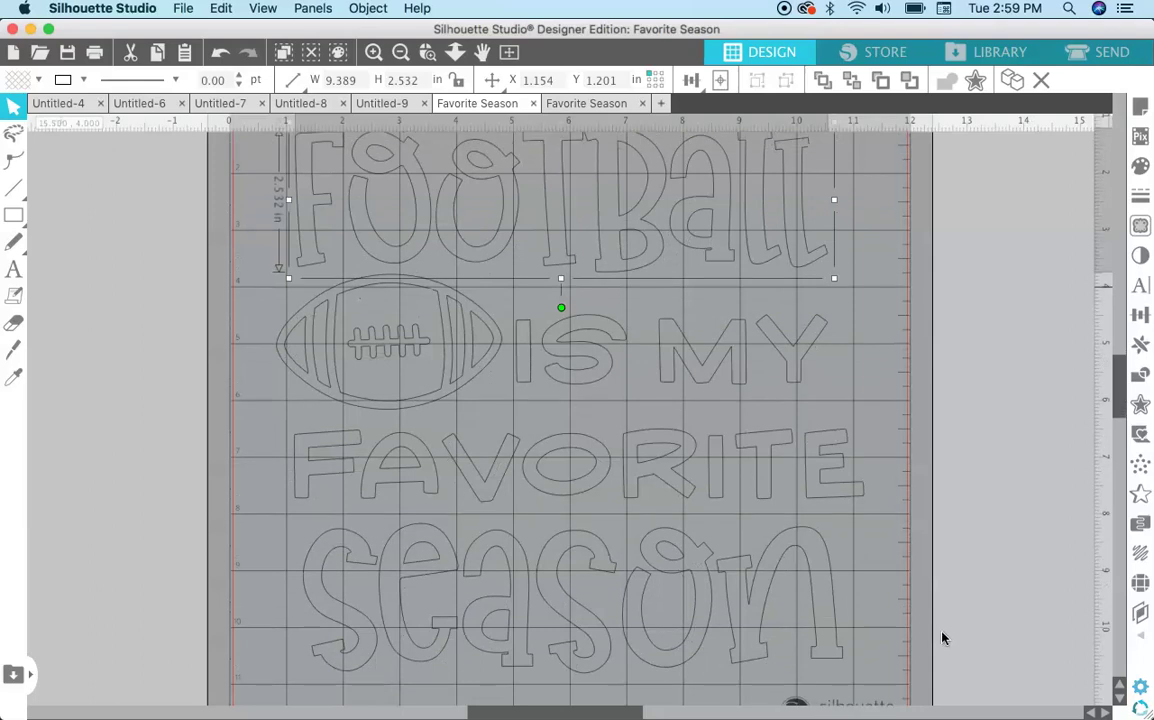
left_click_drag(876, 675, 605, 512)
left_click_drag(372, 585, 278, 537)
key("super+g")
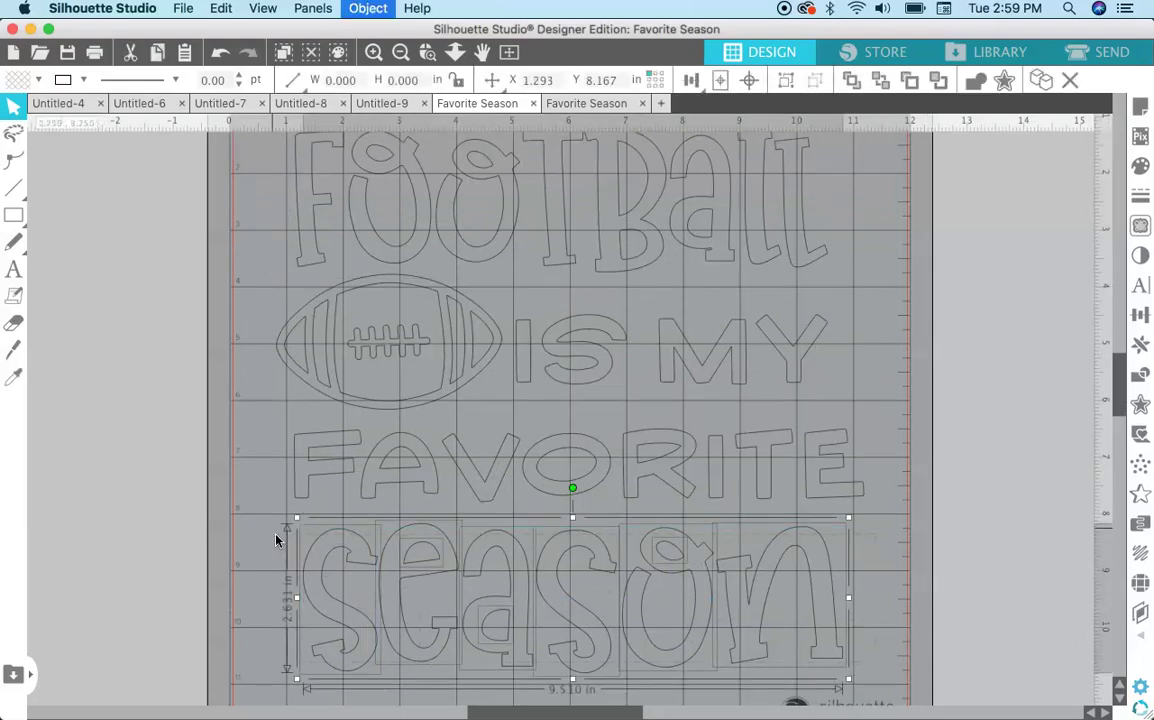
left_click_drag(891, 515, 270, 433)
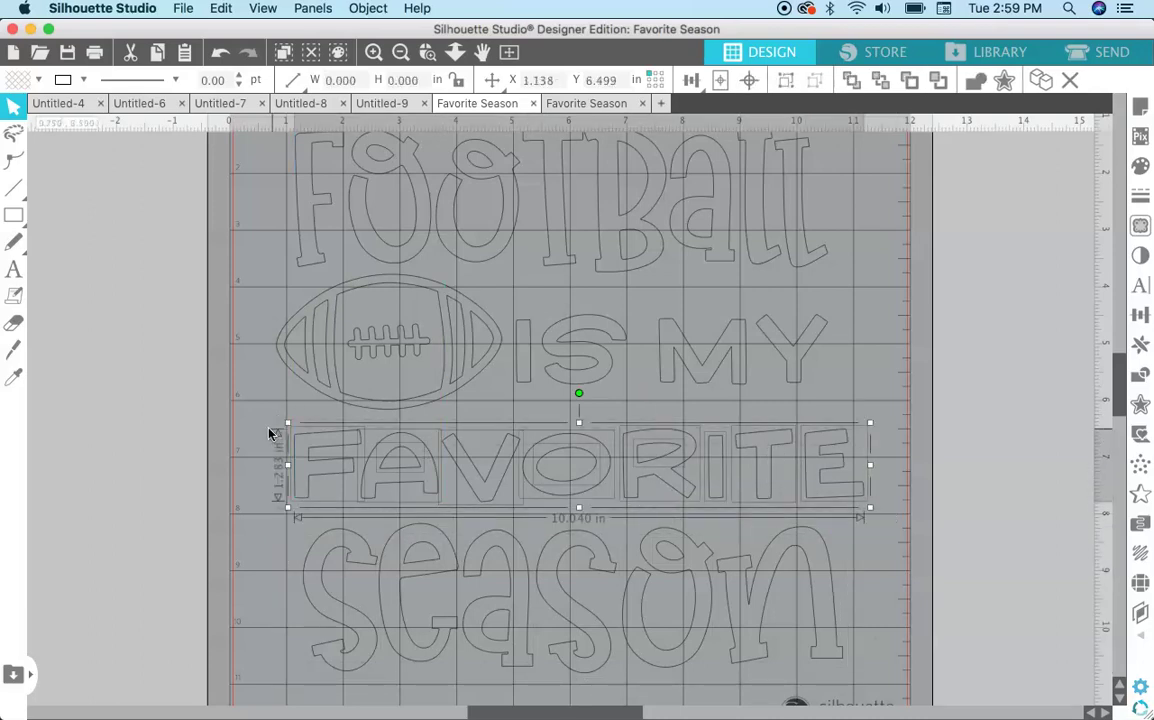
key("super+g")
left_click(865, 353)
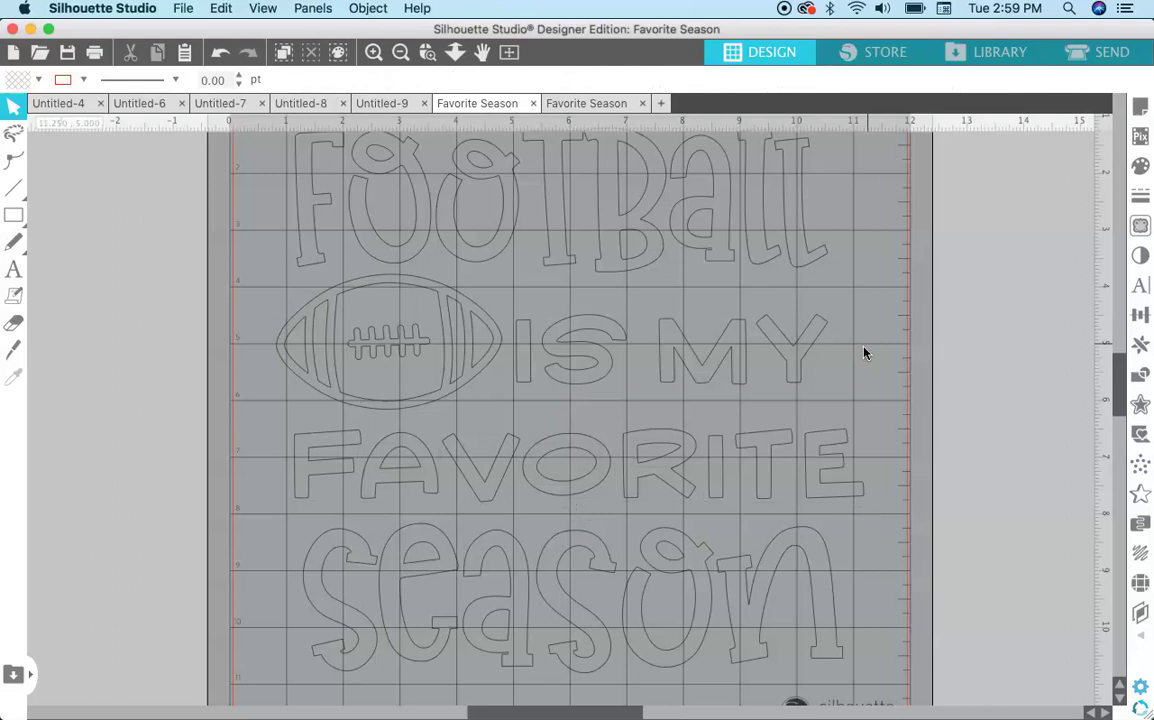
- Nudge Football, IS MY and FAVORITE up and back down to check each moves as one
left_click_drag(840, 379, 515, 310)
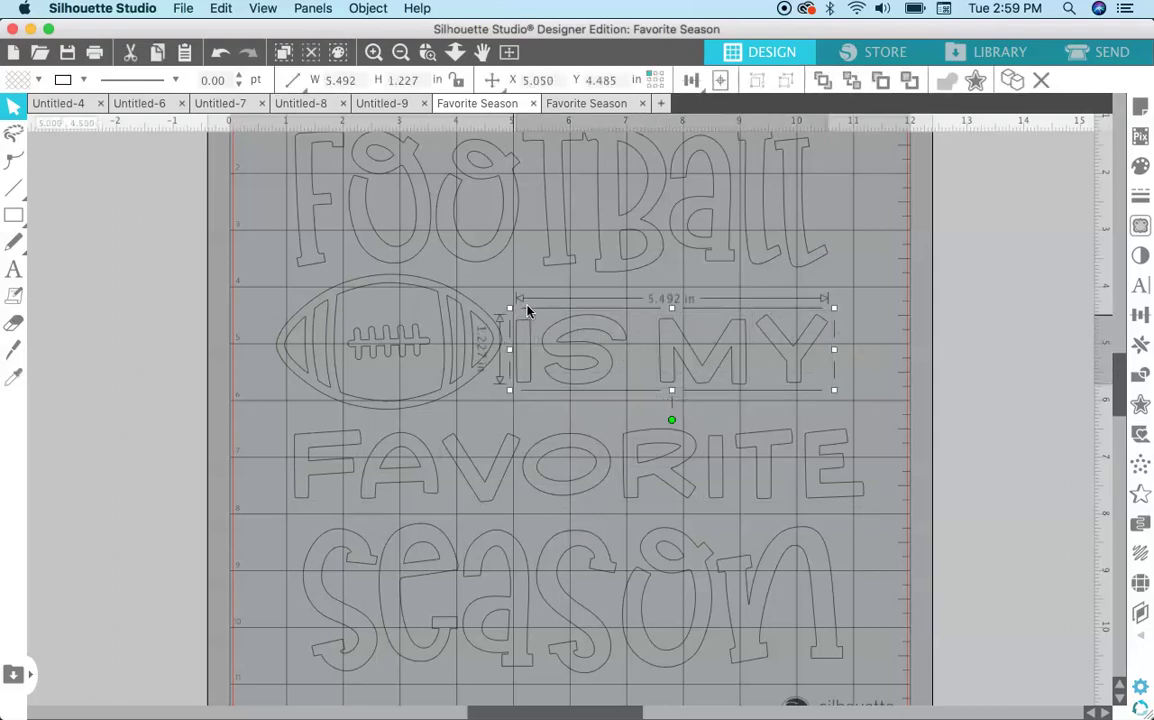
left_click(759, 228)
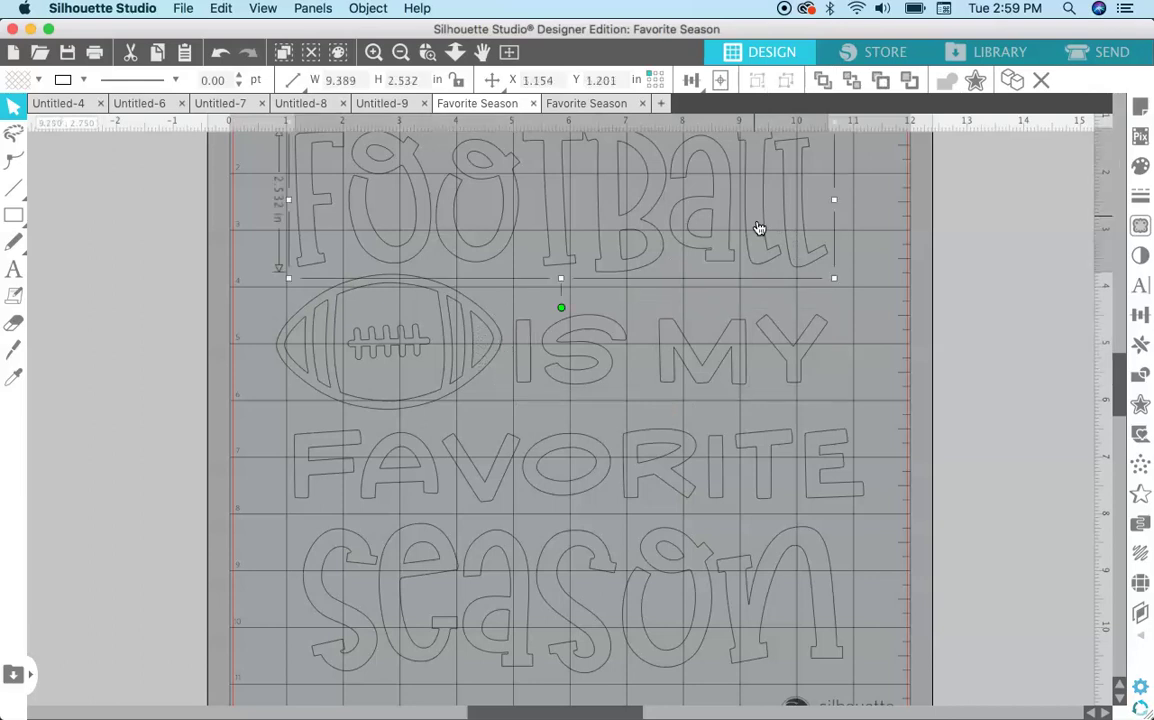
key("Up")
key("Up")
key("Up")
key("Up")
key("Up")
key("Down")
key("Down")
key("Down")
key("Down")
key("Down")
left_click(786, 355)
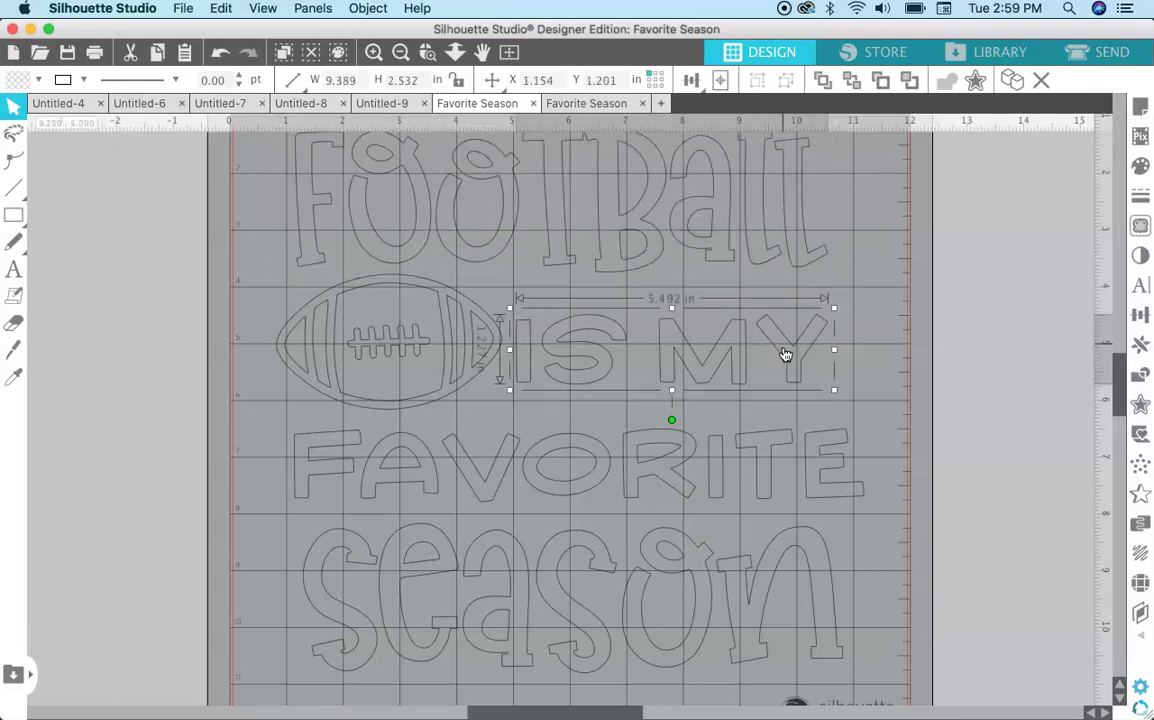
key("Up")
key("Up")
key("Up")
key("Up")
key("Up")
key("Down")
key("Down")
key("Down")
key("Down")
key("Down")
left_click(808, 453)
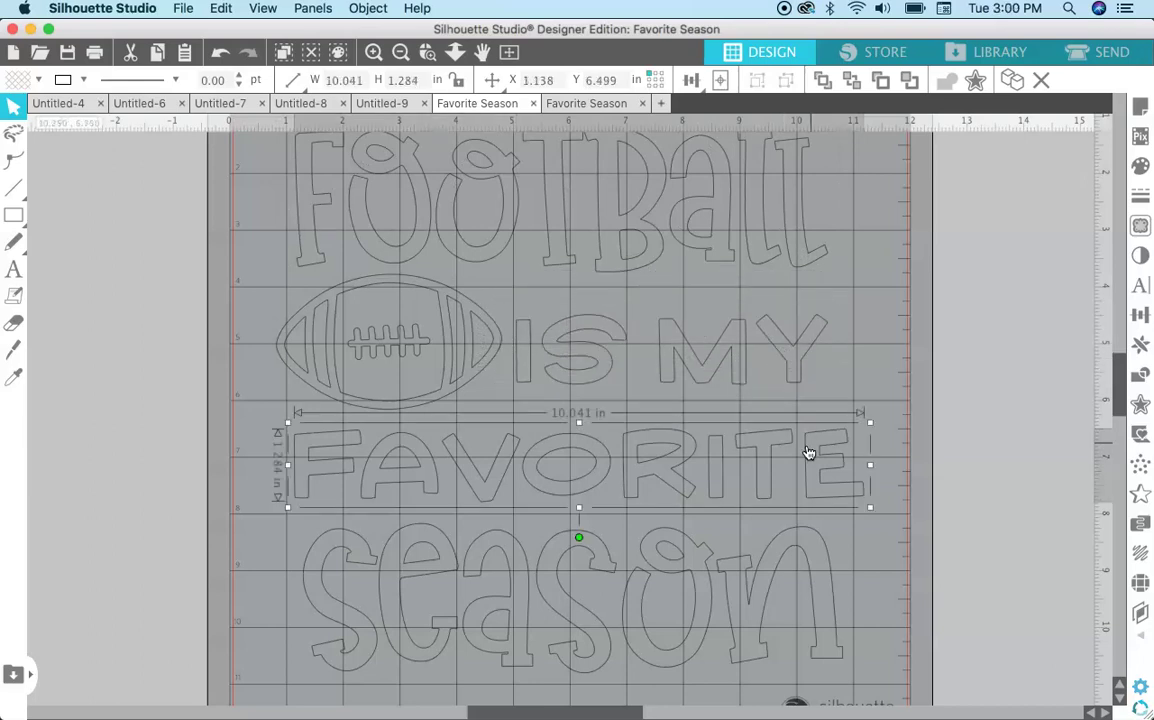
key("Up")
key("Up")
key("Up")
key("Down")
key("Down")
key("Down")
left_click(247, 304)
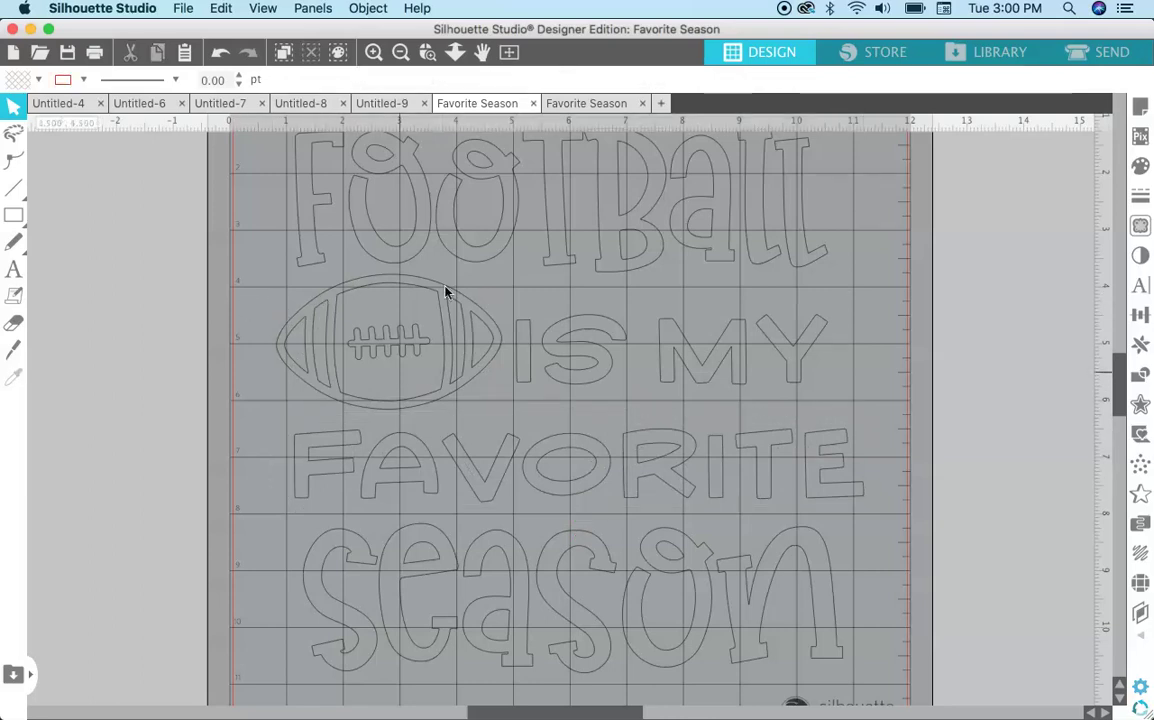
- Combine the football graphic into a single compound shape
left_click(348, 337)
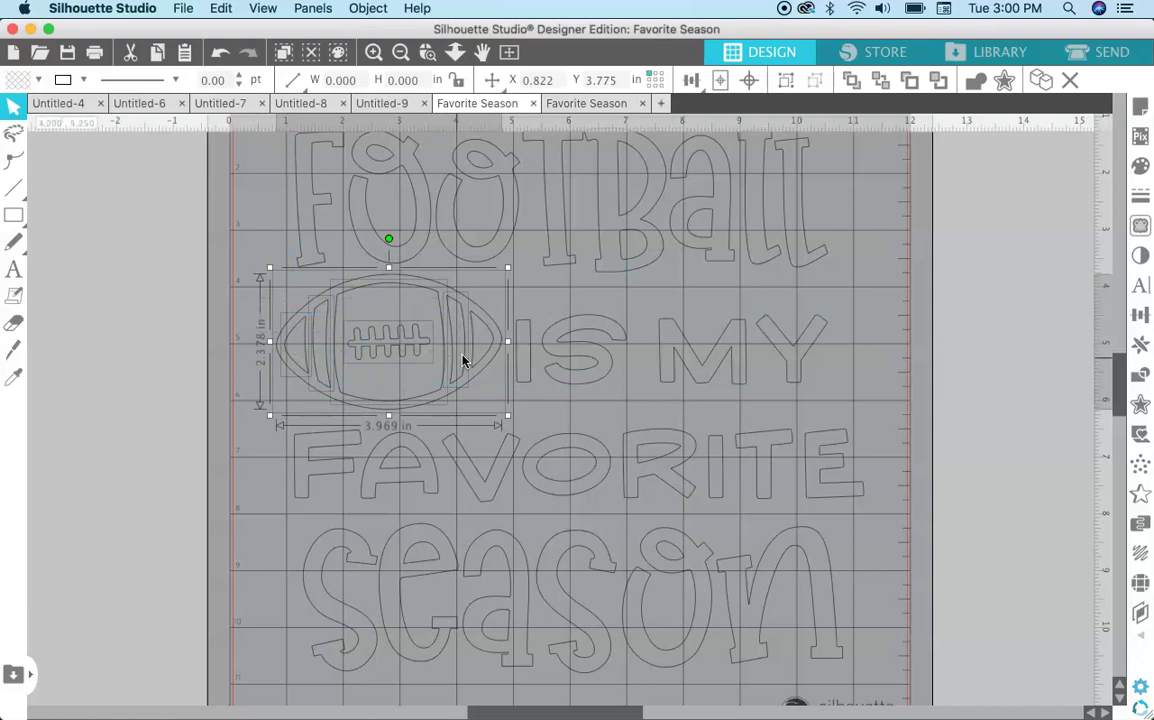
key("super+shift+v")
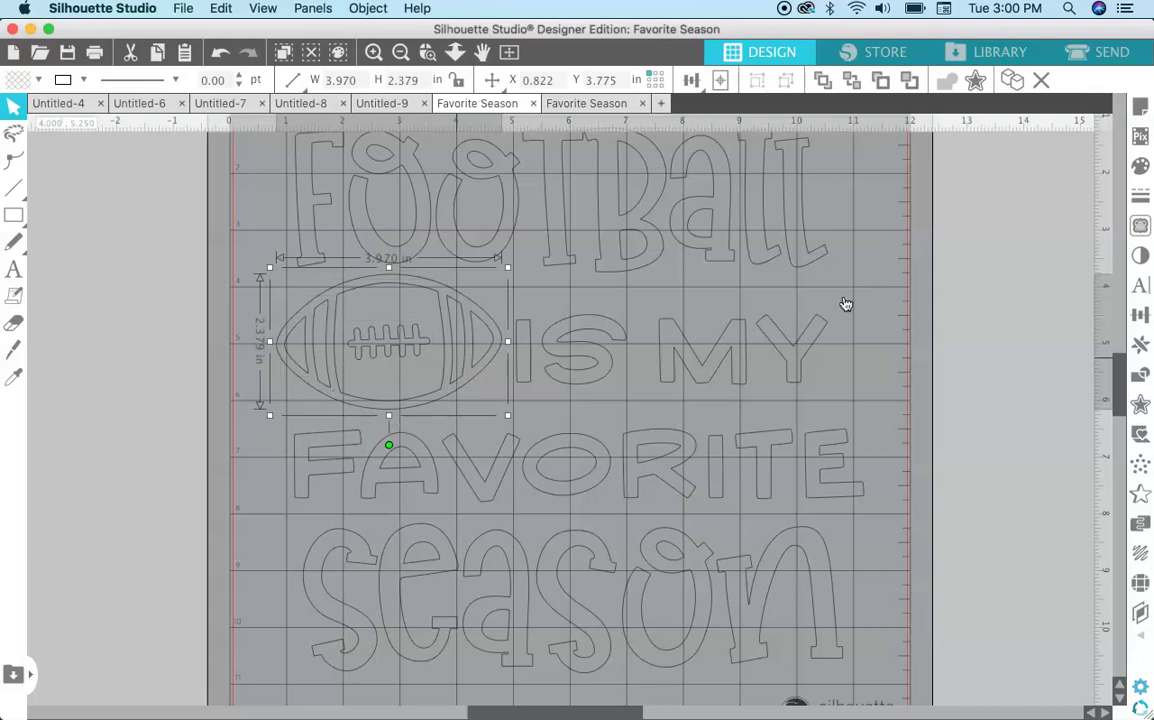
left_click(991, 262)
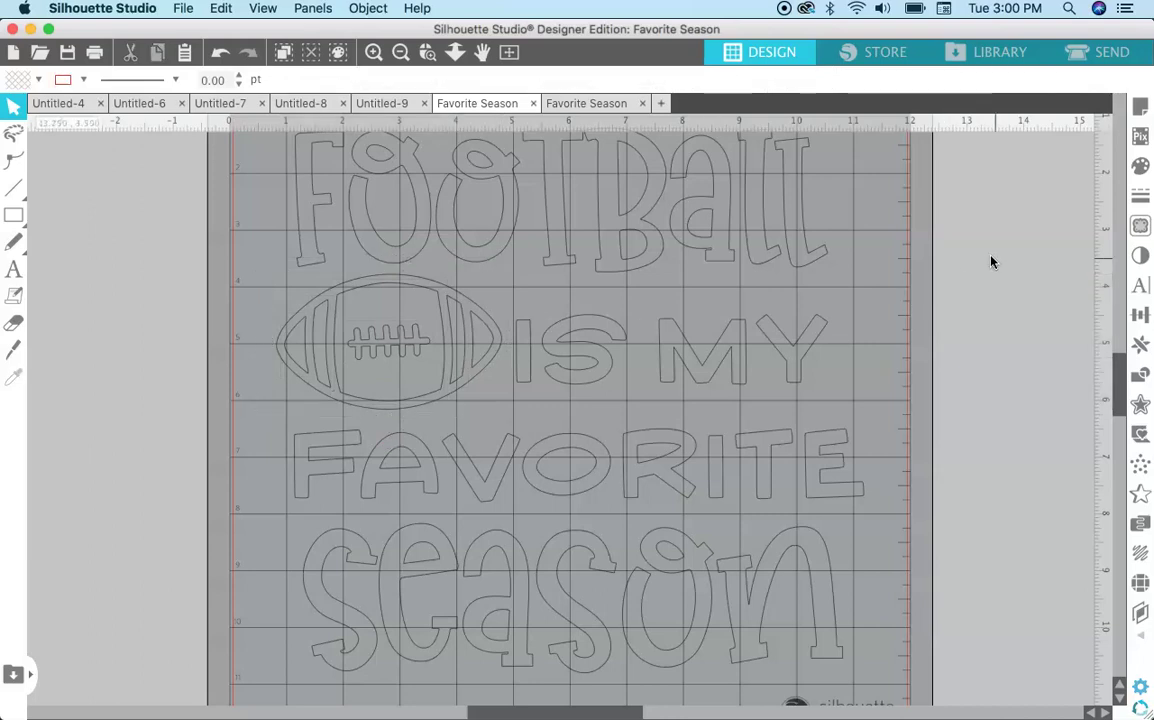
- Fill the Football, IS MY and Season words with black
left_click(1139, 170)
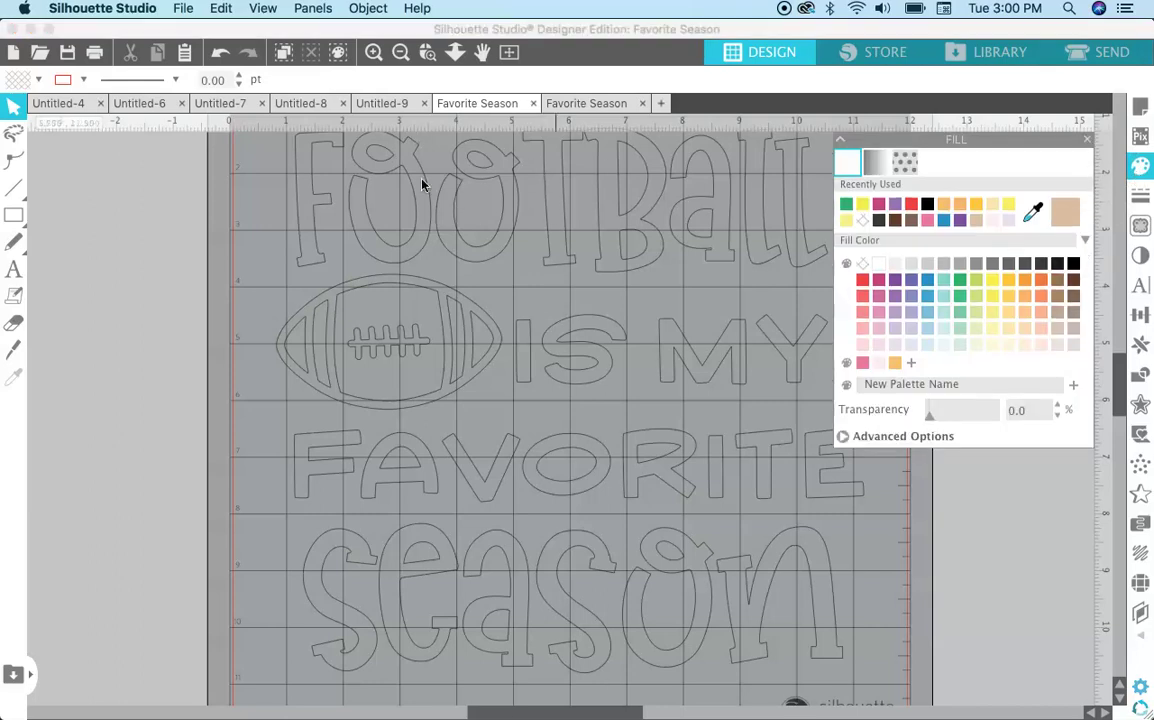
left_click(549, 216)
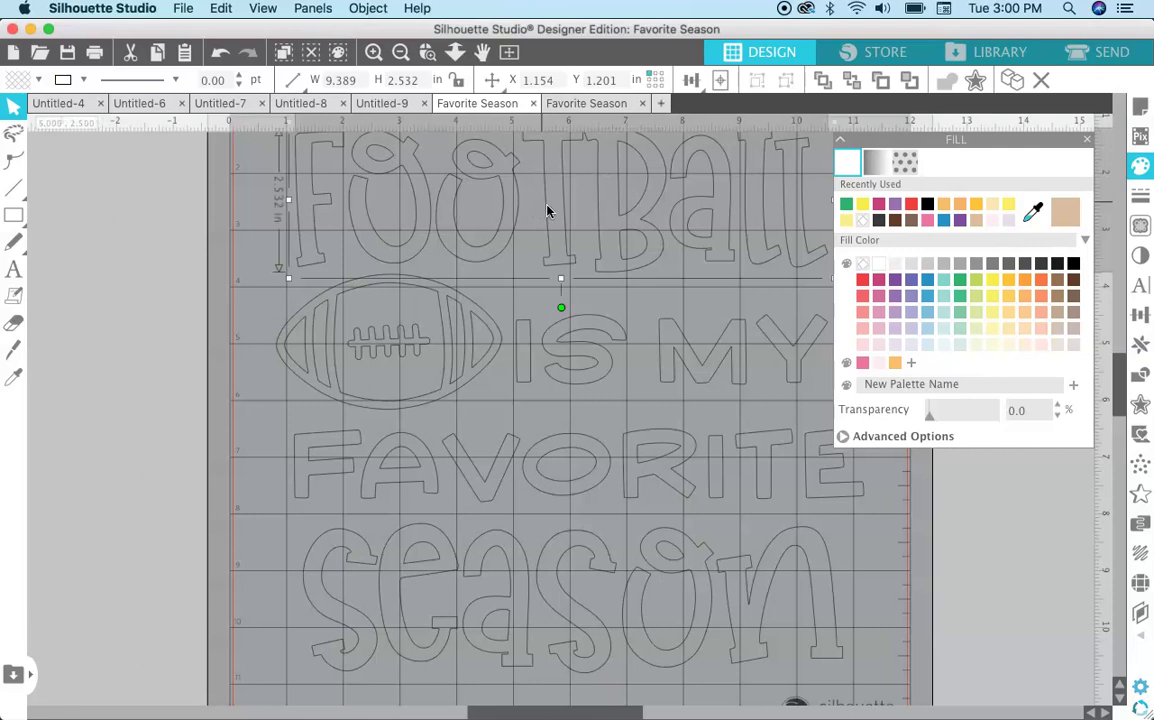
left_click(878, 221)
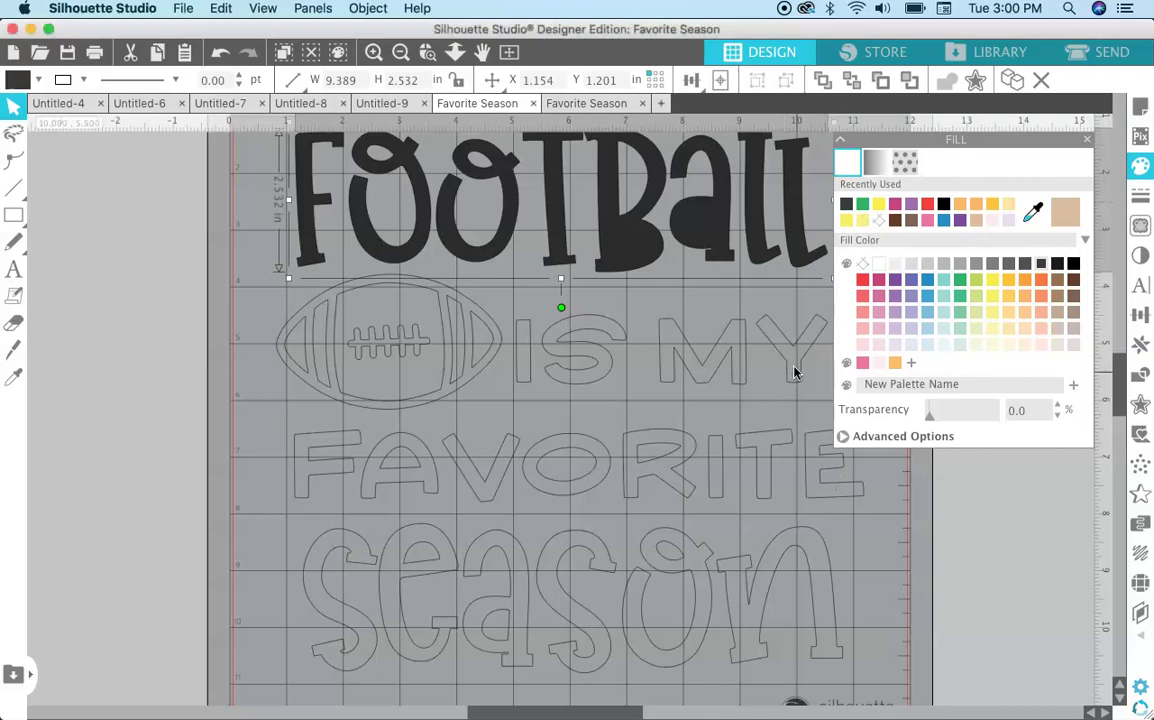
left_click(755, 330)
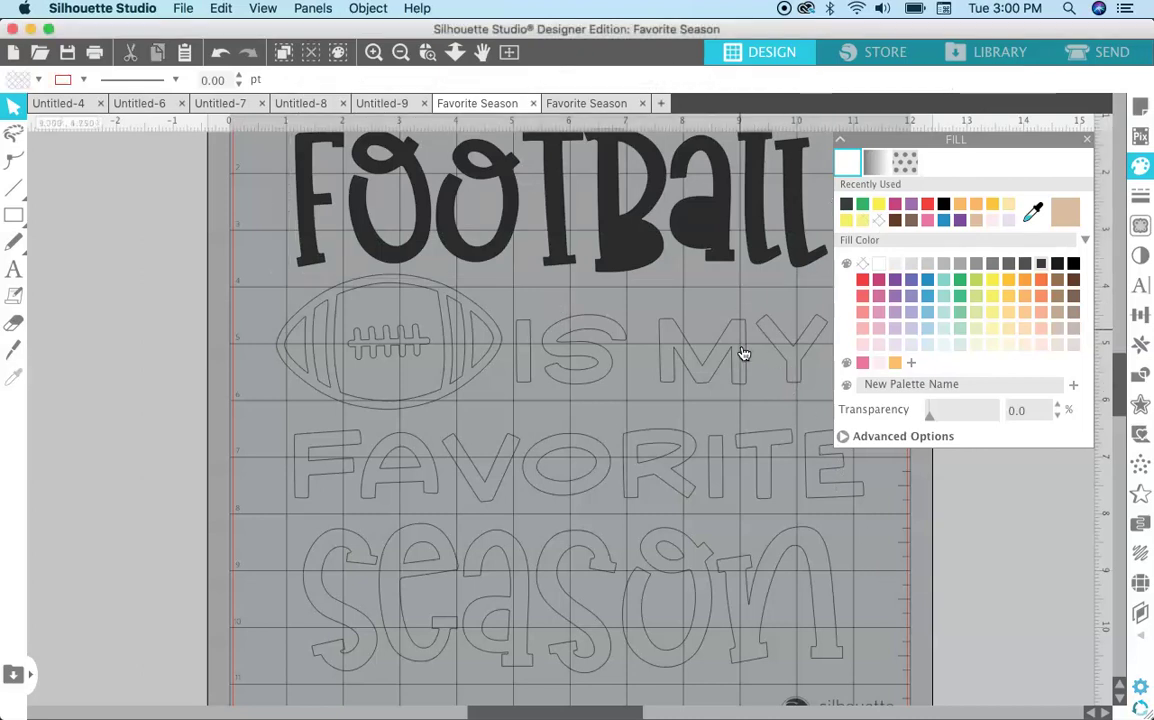
left_click(743, 353)
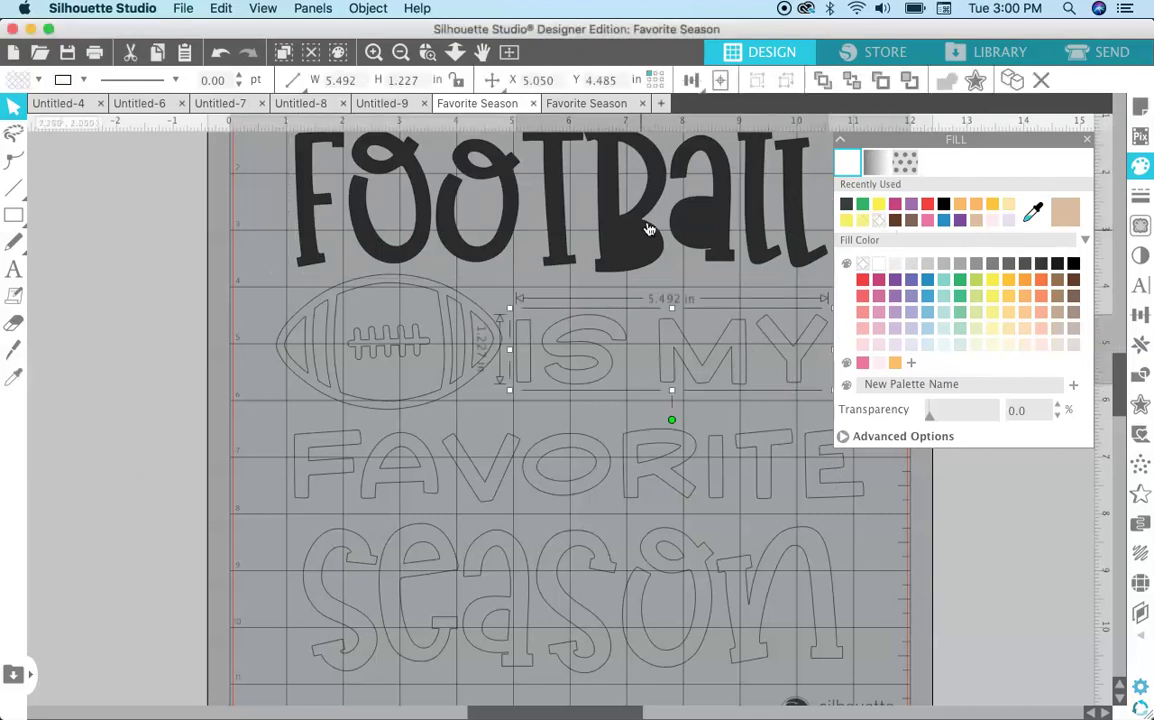
left_click(847, 205)
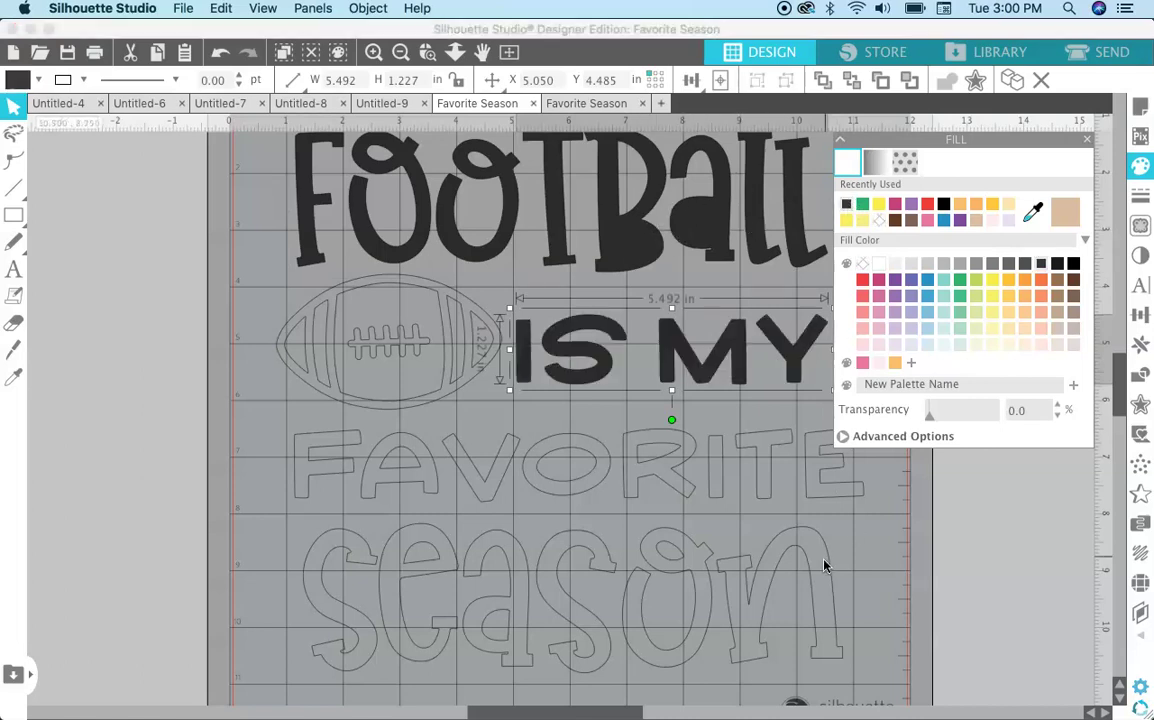
left_click(824, 566)
left_click(847, 205)
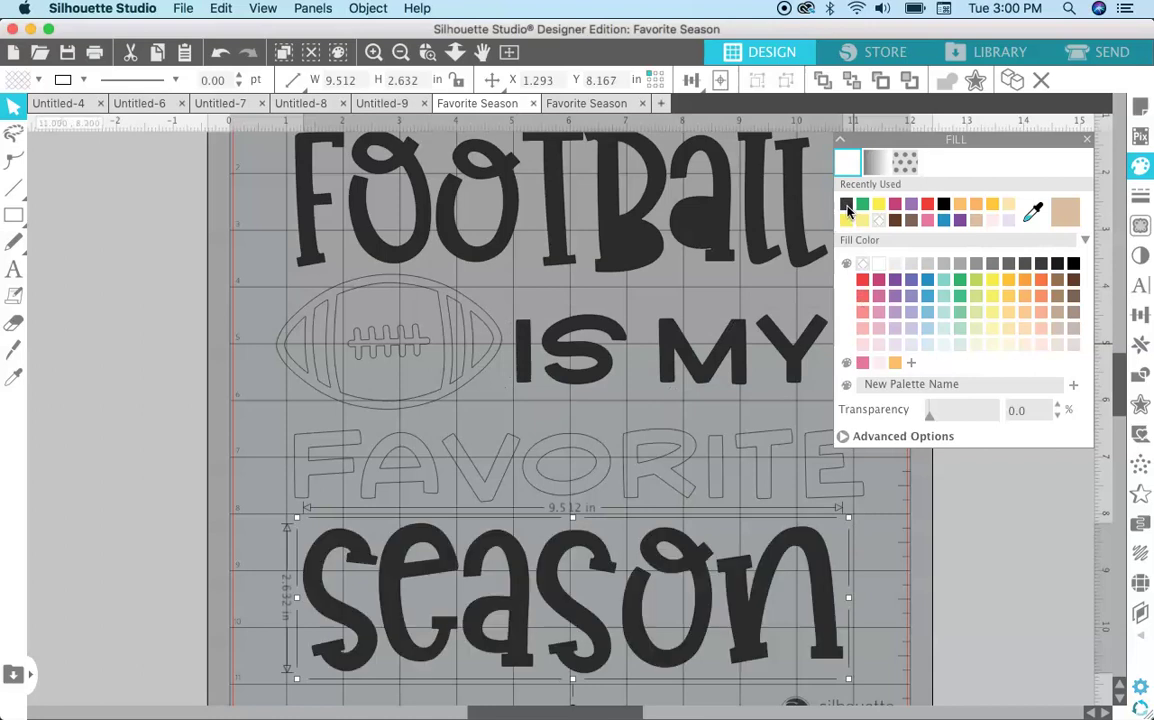
- Fill FAVORITE green and the football brown, then close the fill settings
left_click(714, 442)
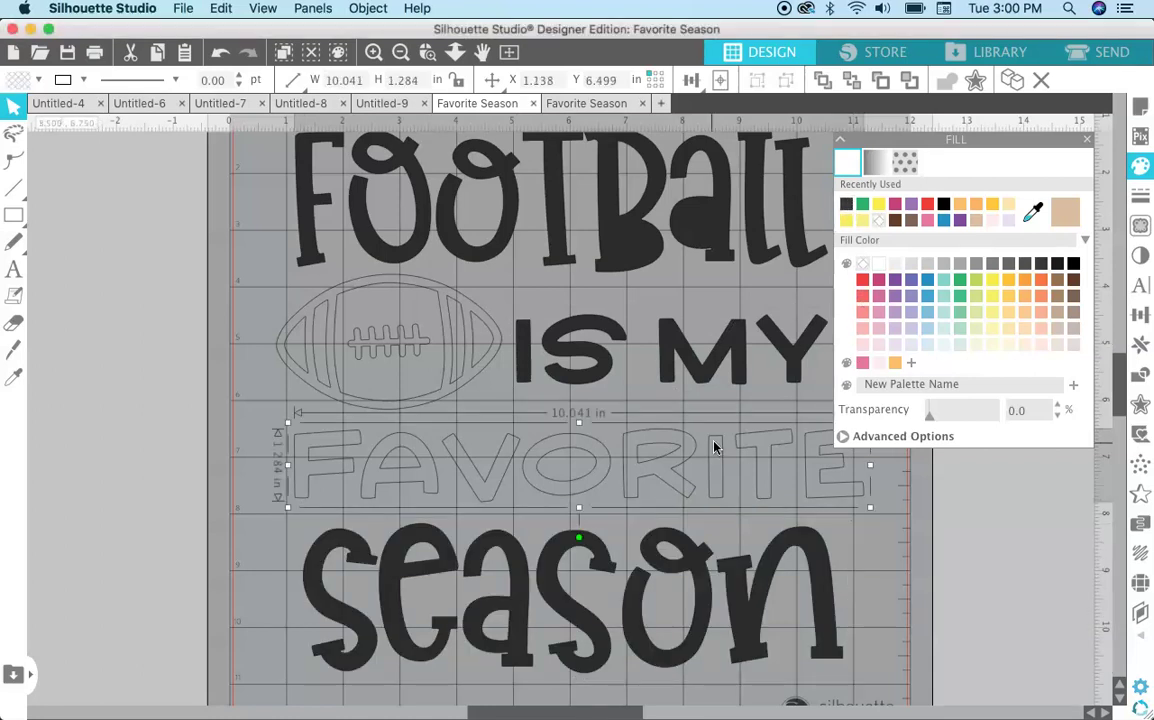
left_click(862, 204)
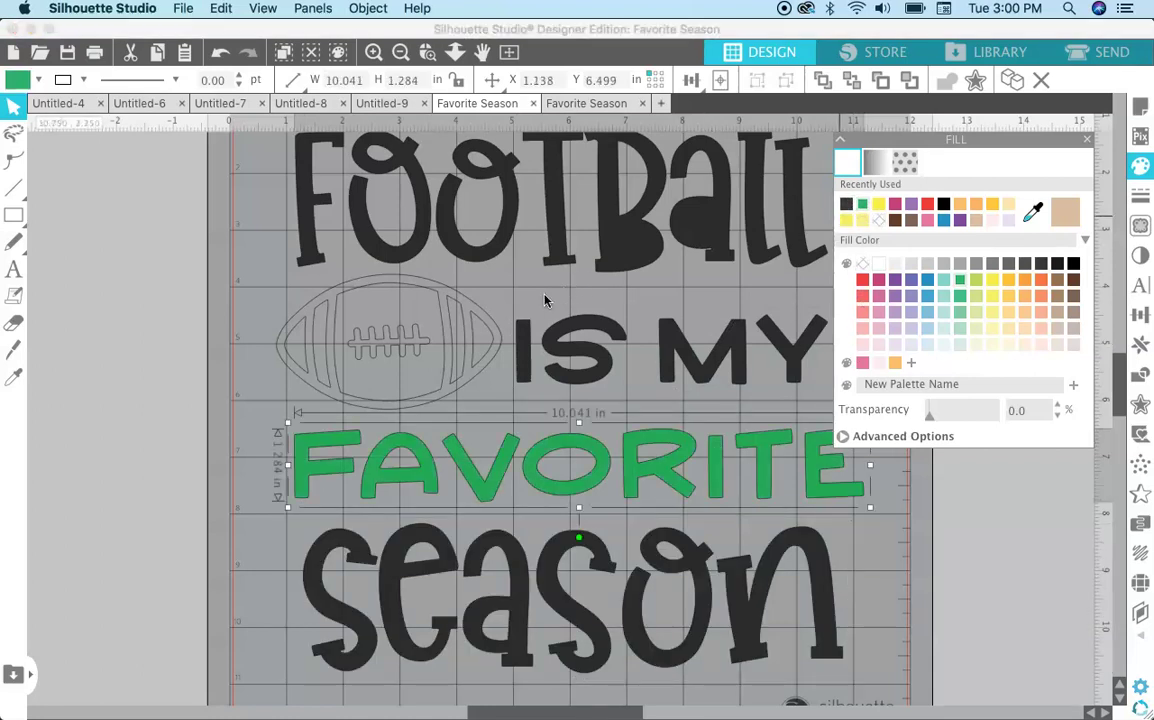
left_click(492, 327)
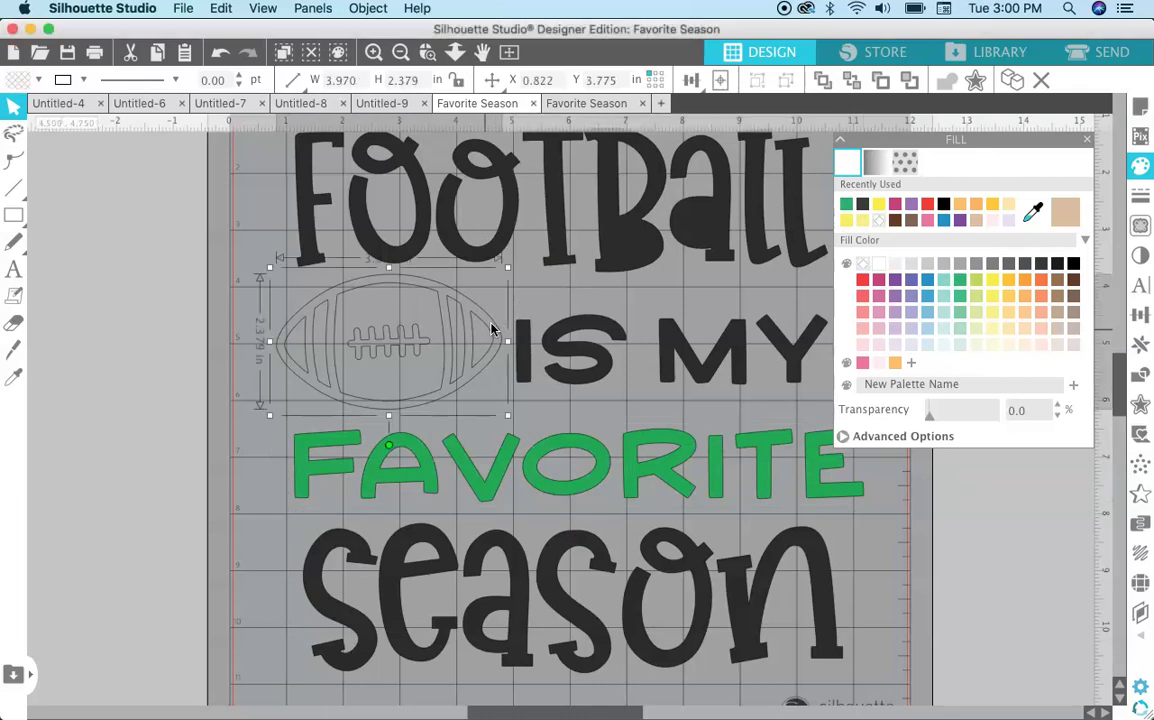
left_click(1074, 283)
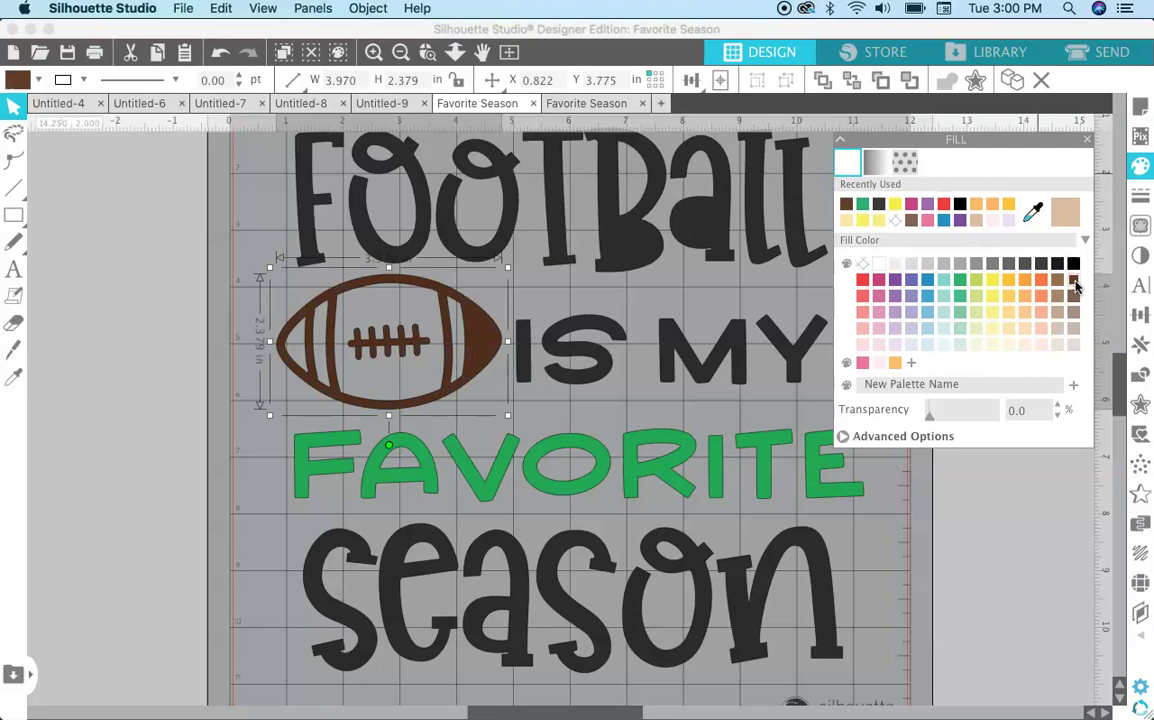
left_click(1088, 141)
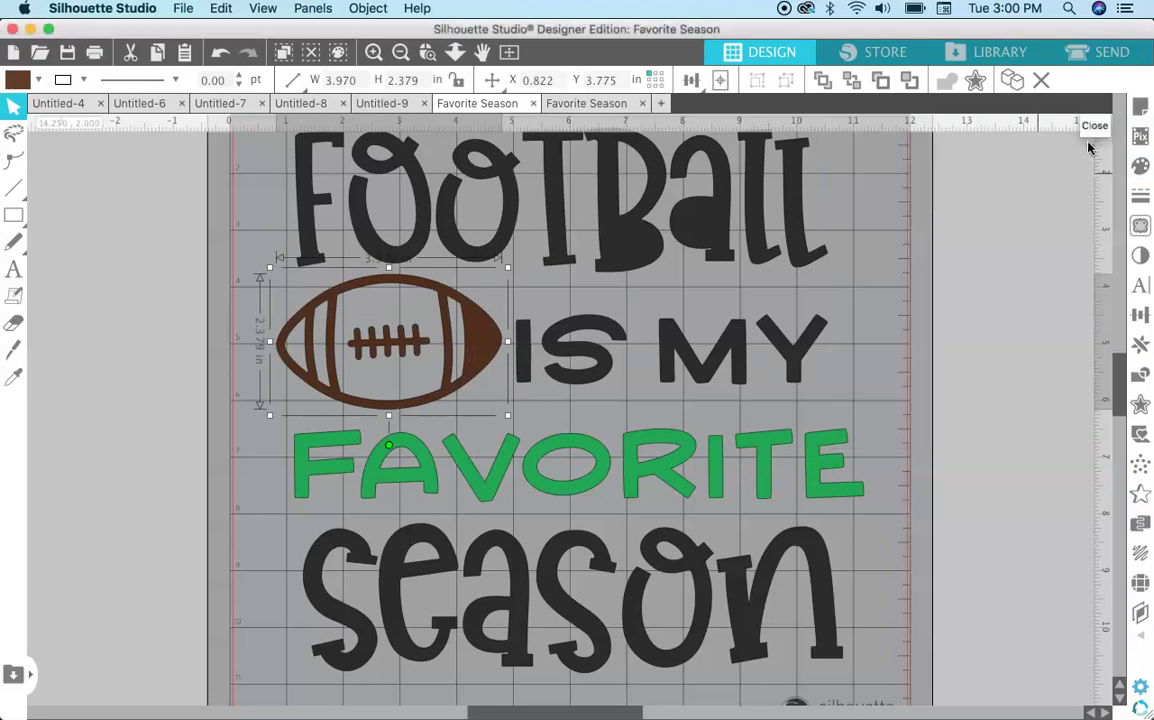
- Make the football graphic a compound path via Object > Make Compound Path
scroll(1122, 395, "up", 1)
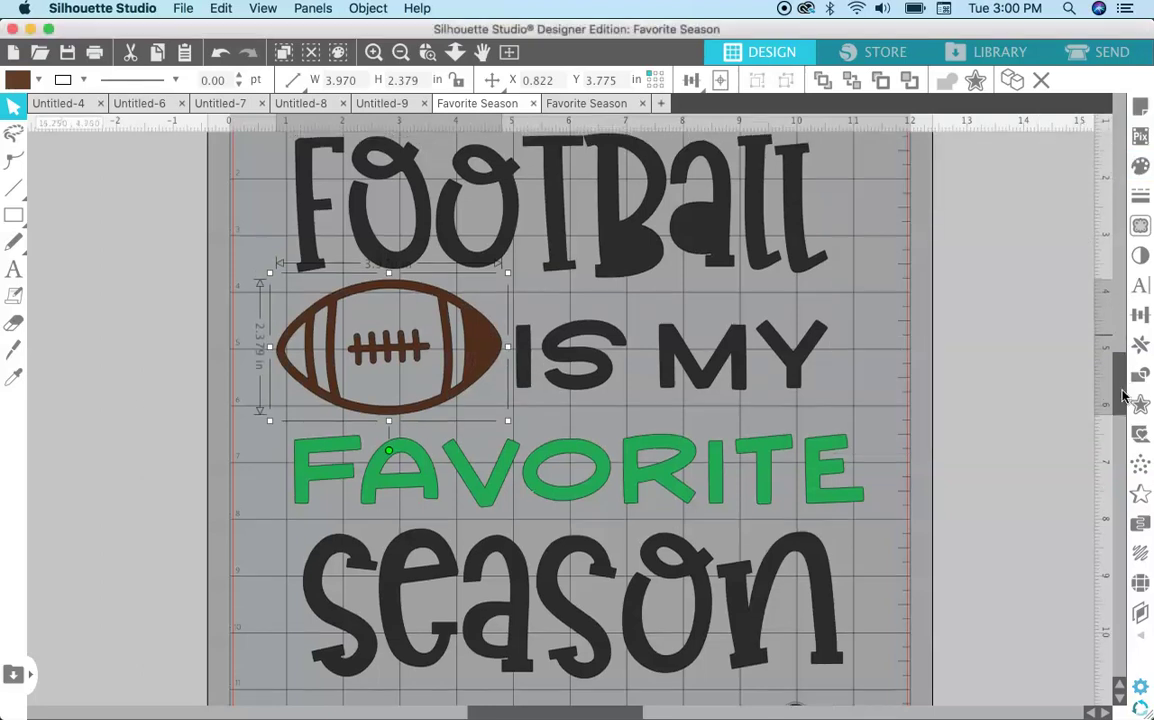
scroll(1122, 395, "up", 3)
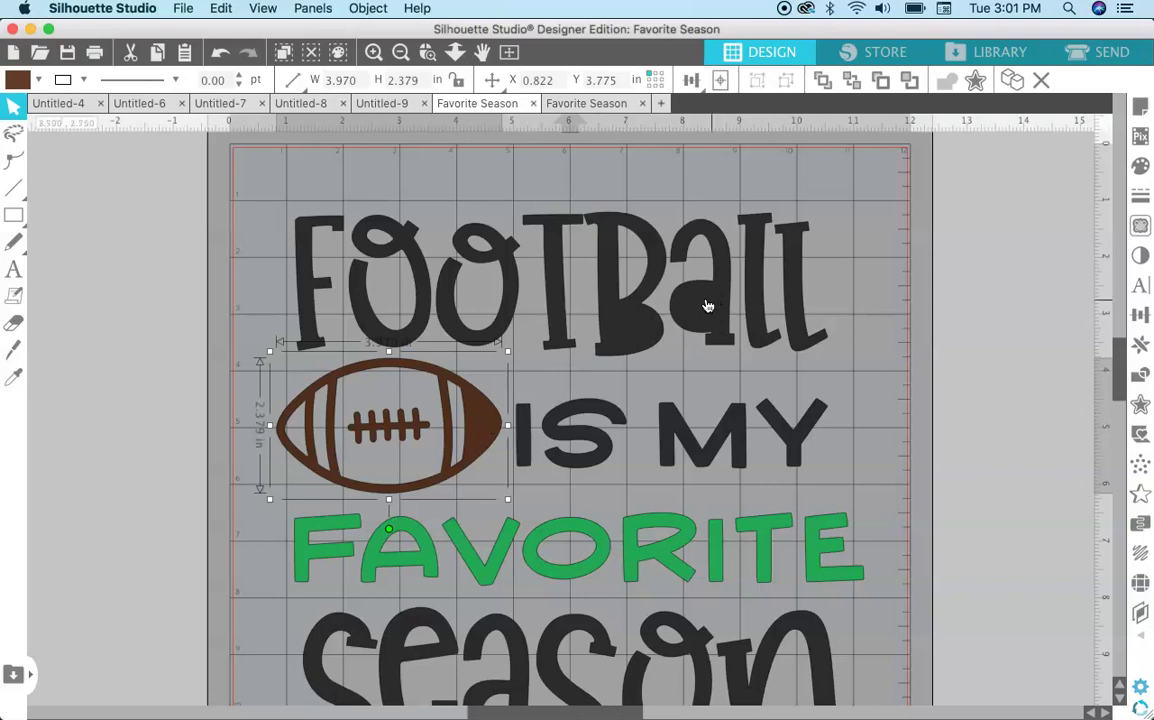
left_click(870, 333)
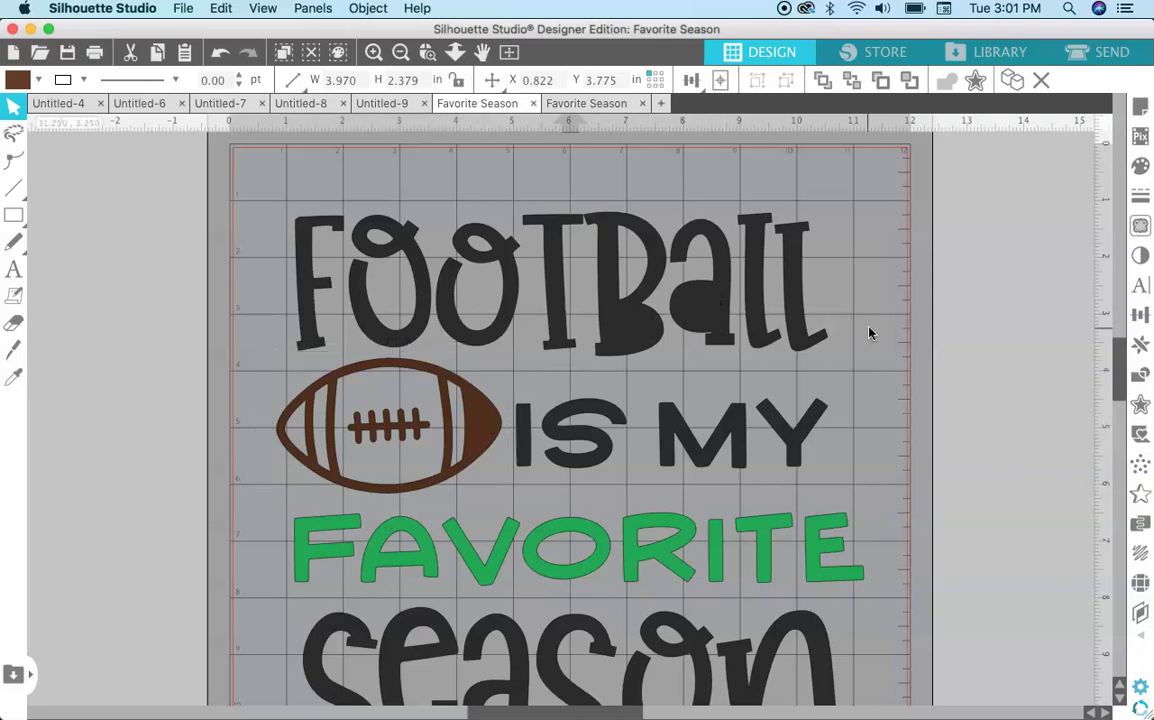
left_click(471, 416)
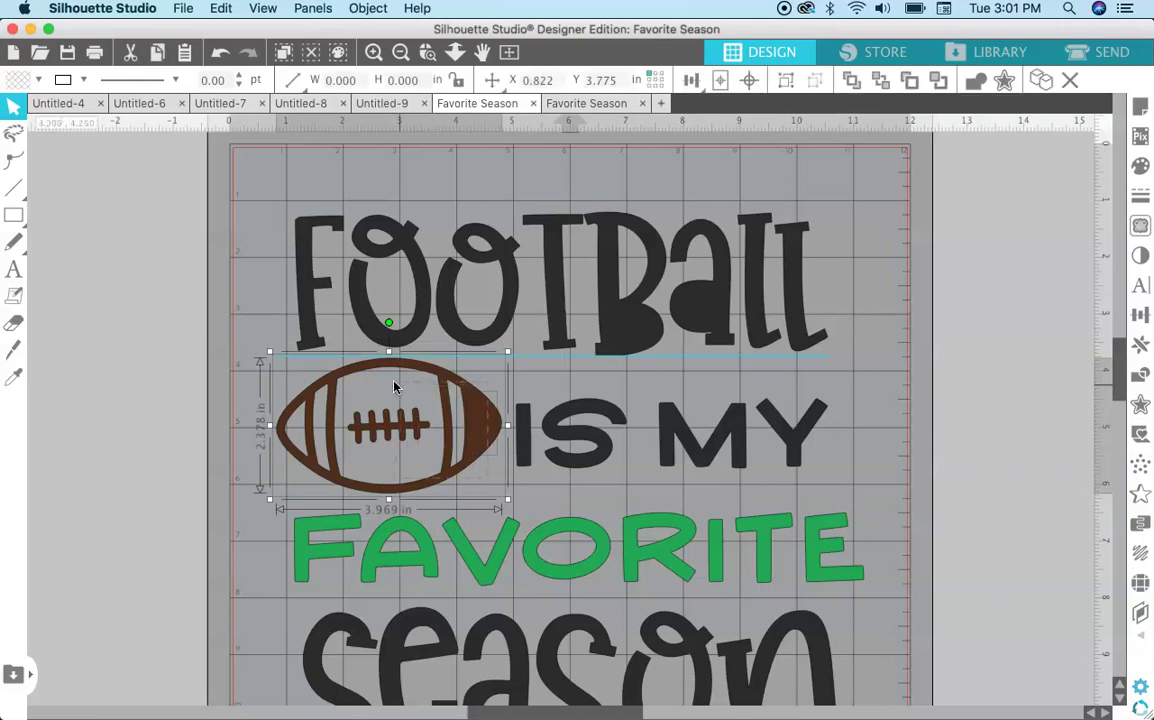
left_click(366, 8)
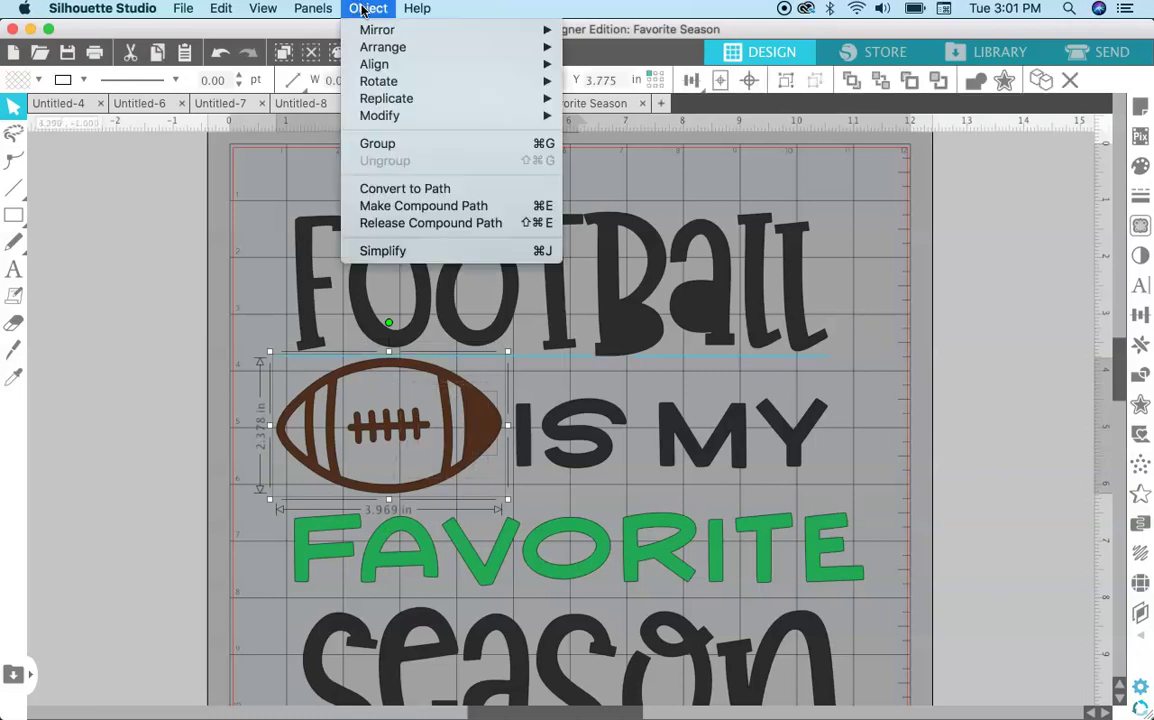
left_click(428, 205)
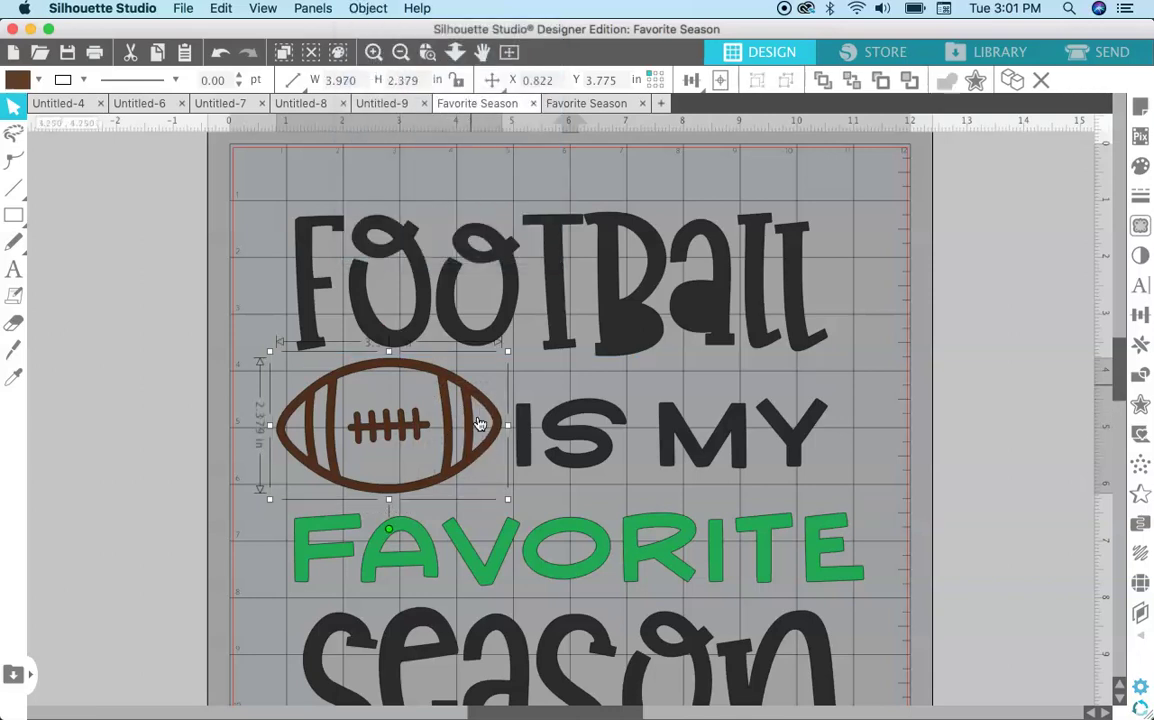
left_click(830, 366)
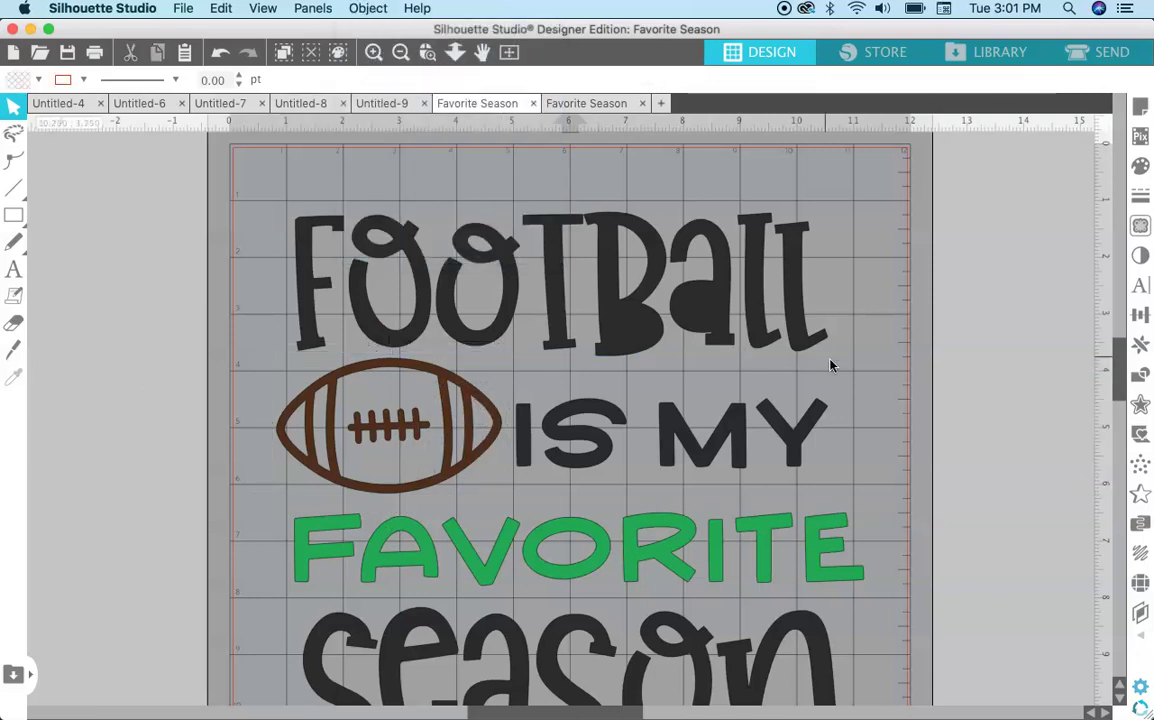
- Make the word Football a compound path as well
left_click(589, 248)
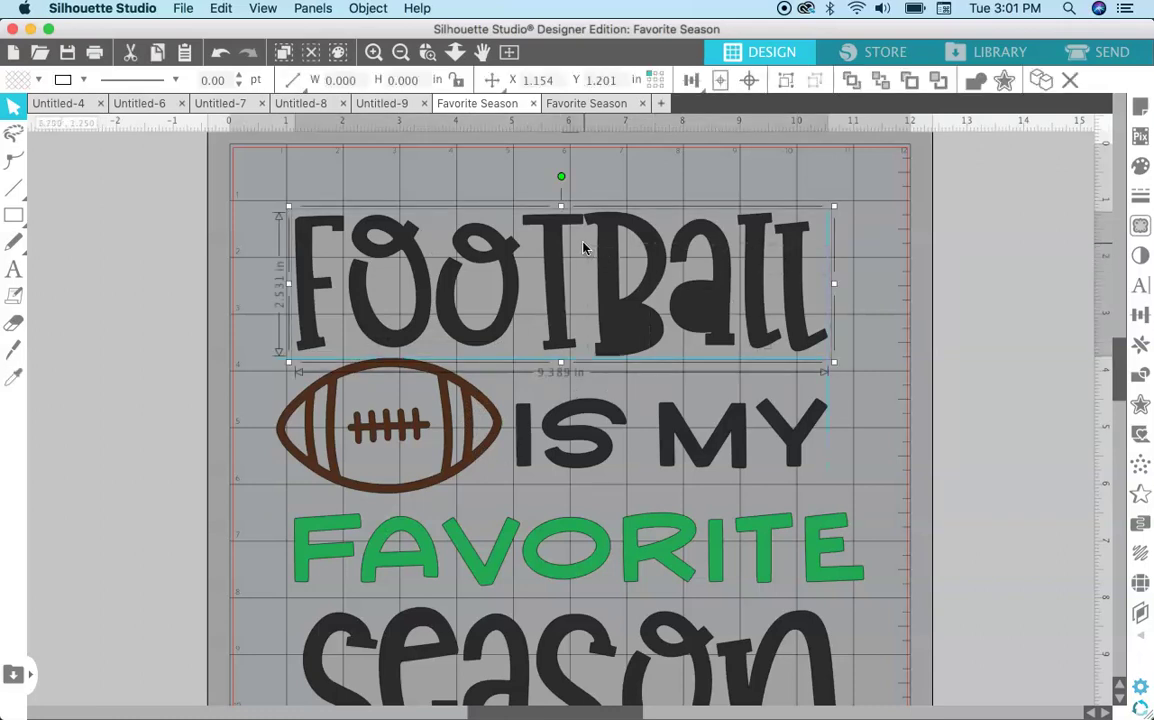
left_click(370, 10)
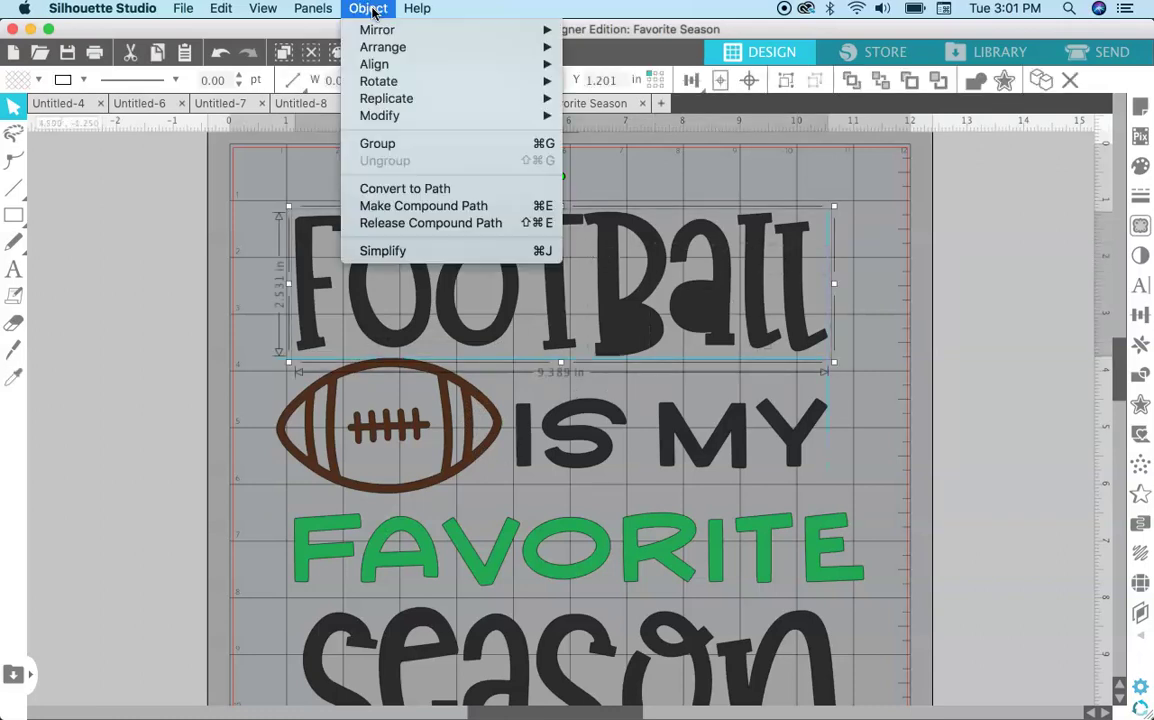
left_click(402, 203)
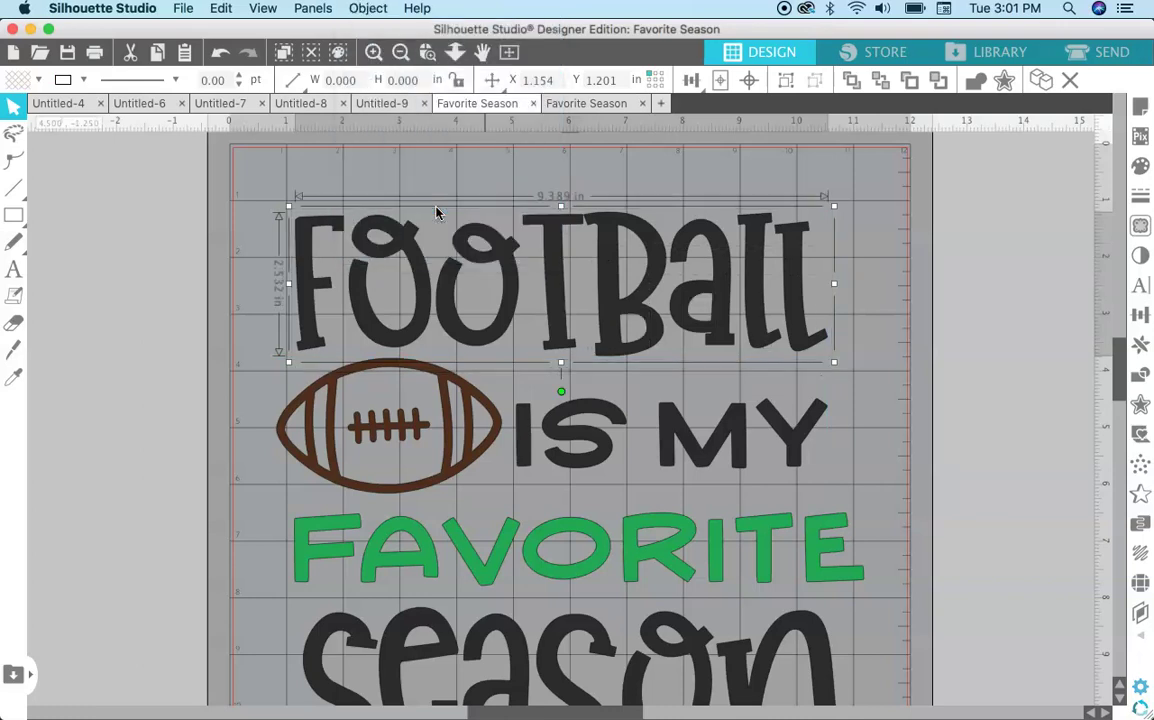
left_click(972, 315)
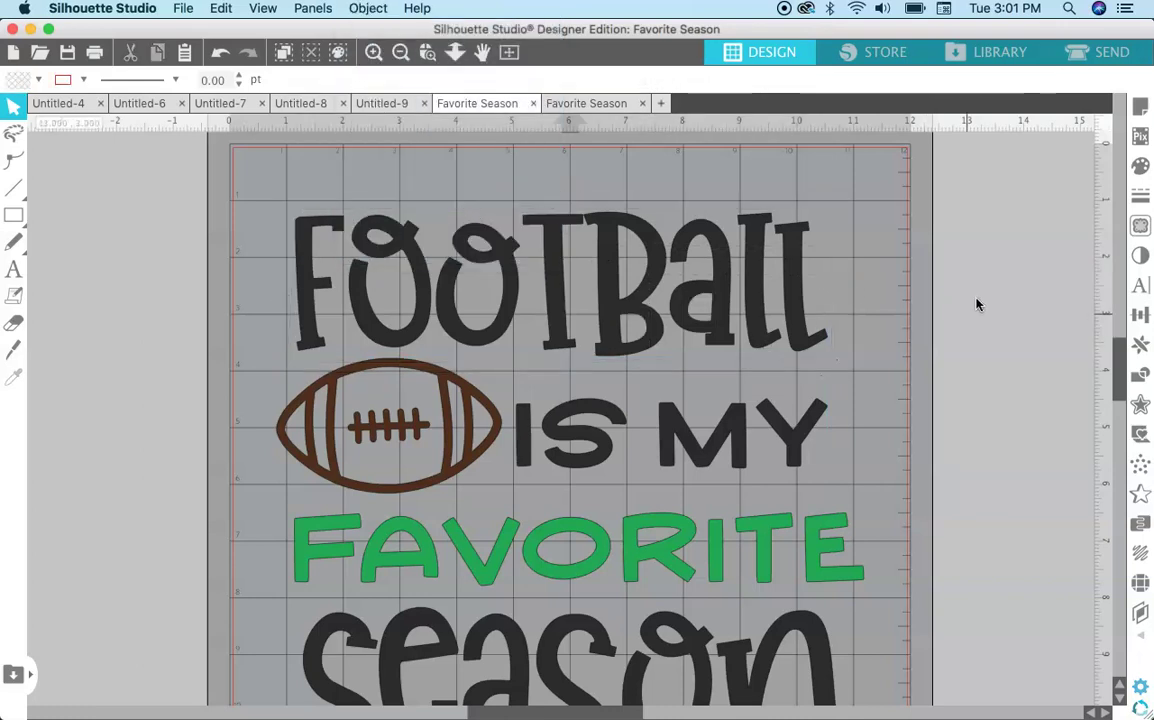
left_click(1093, 52)
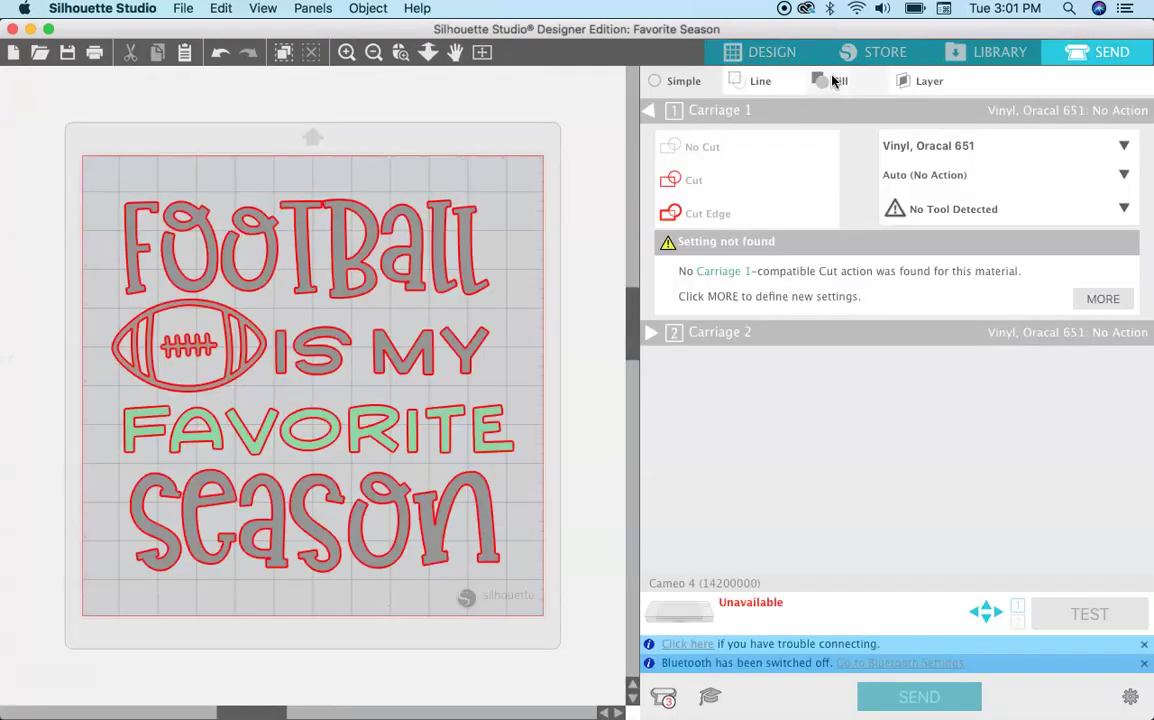
- Set cutting by fill colour with brown and green turned off, then return to the design
left_click(833, 81)
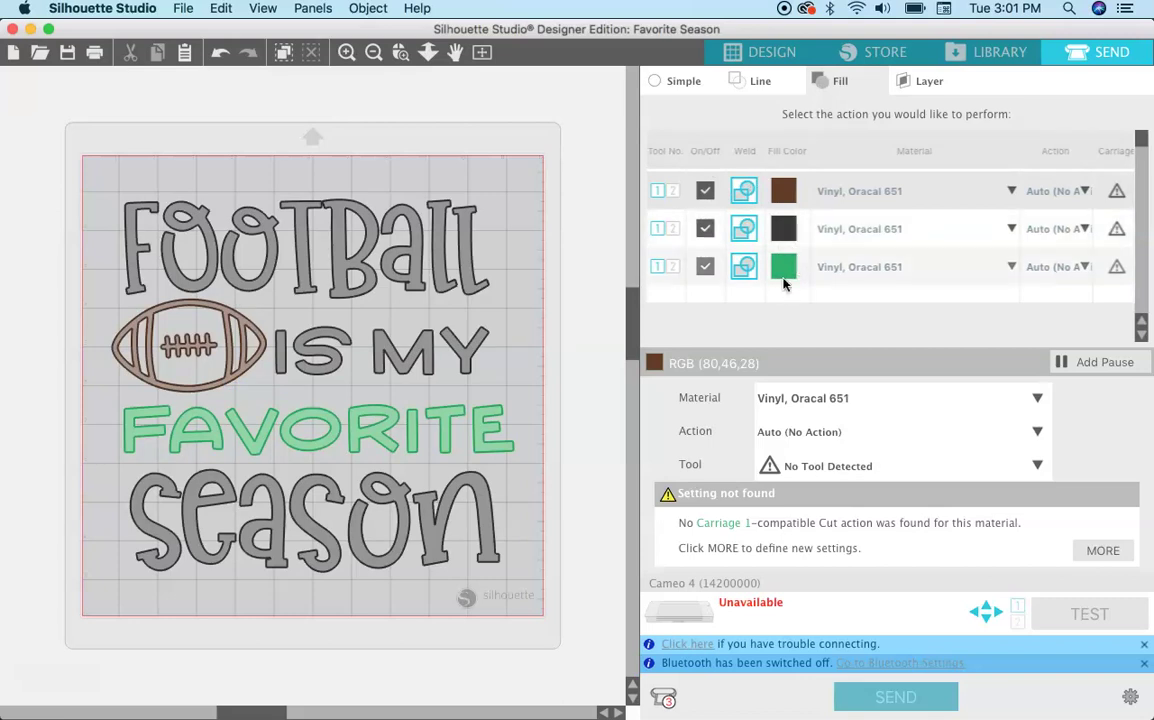
left_click(704, 191)
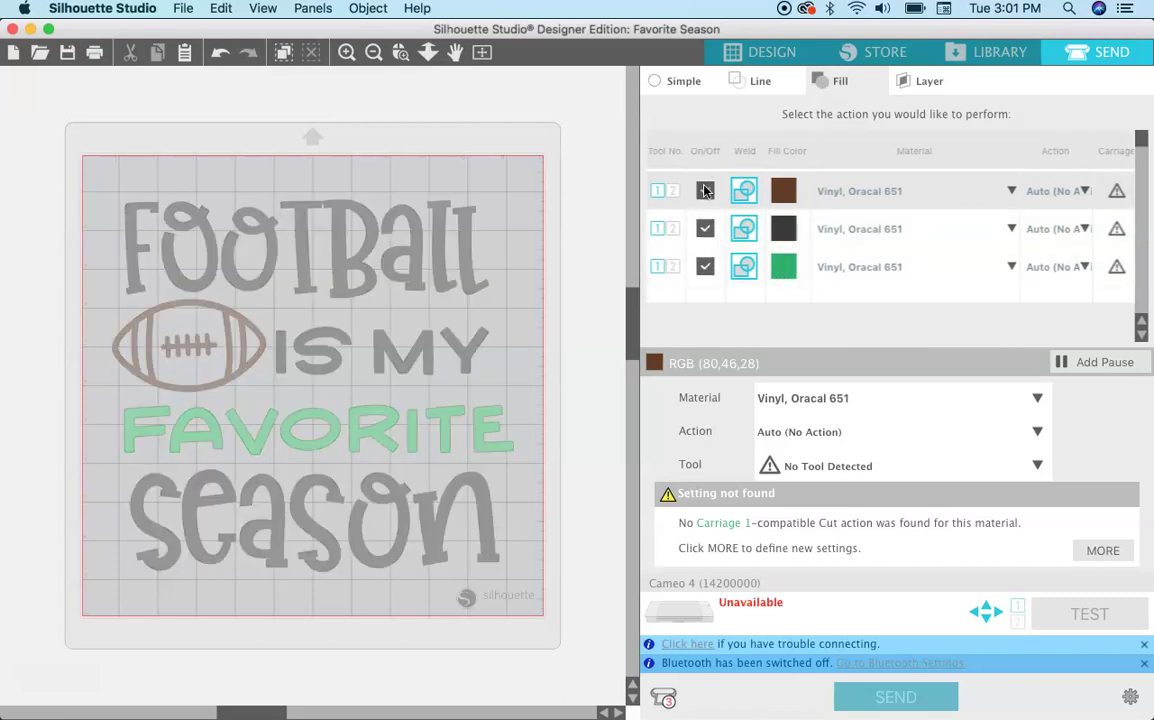
left_click(705, 267)
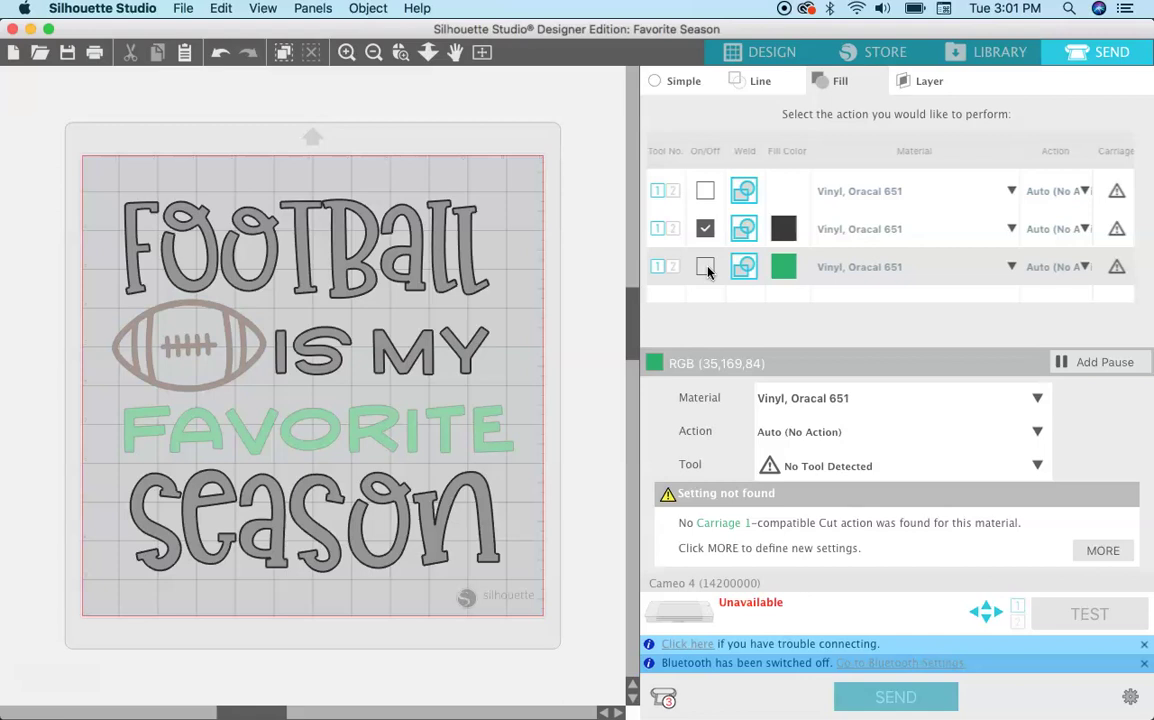
left_click(769, 55)
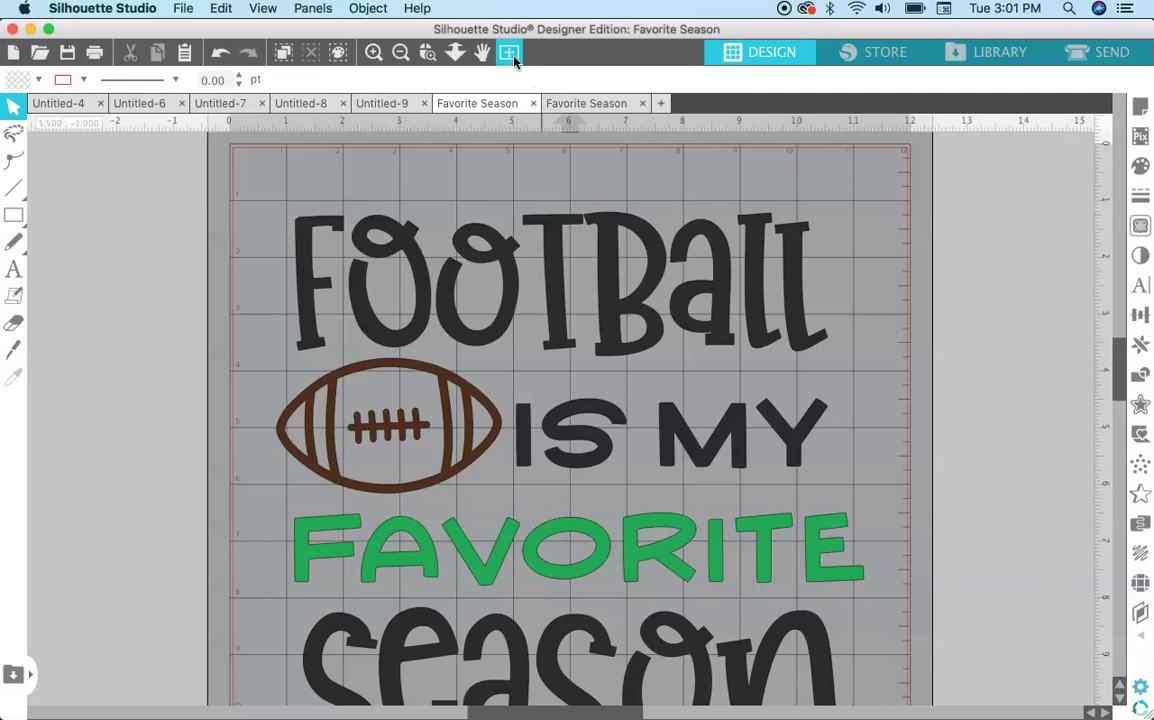
- Zoom out to show the entire cutting mat with the finished black, brown and green design
left_click(400, 54)
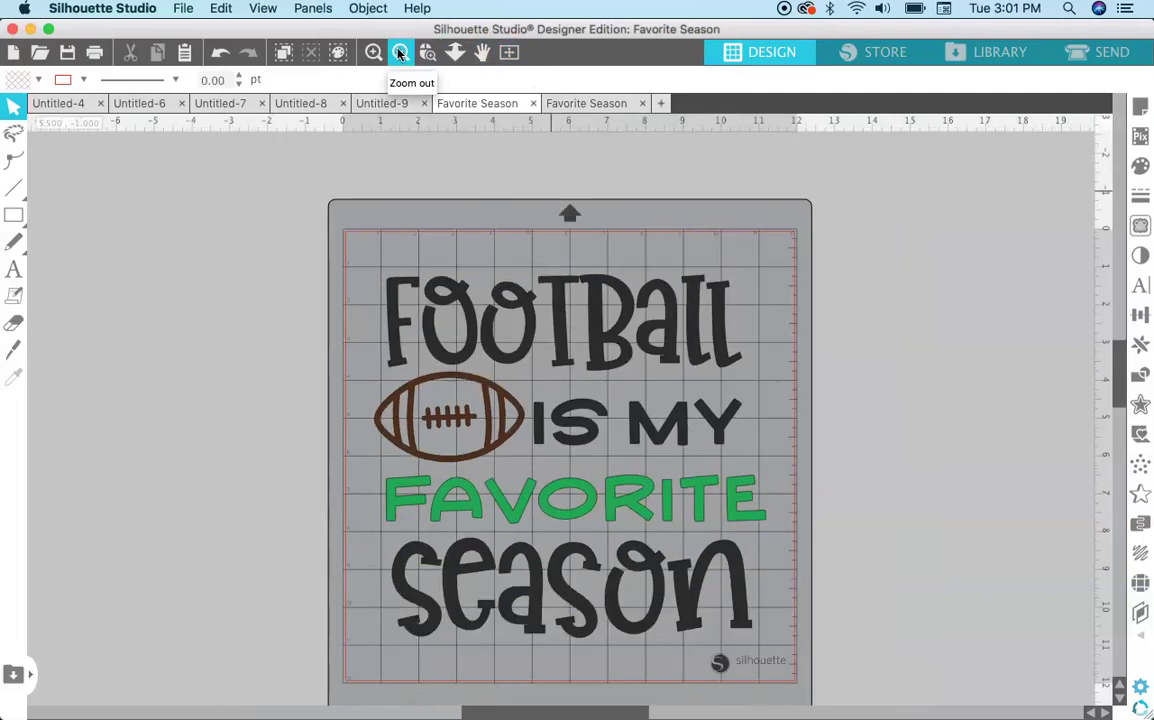